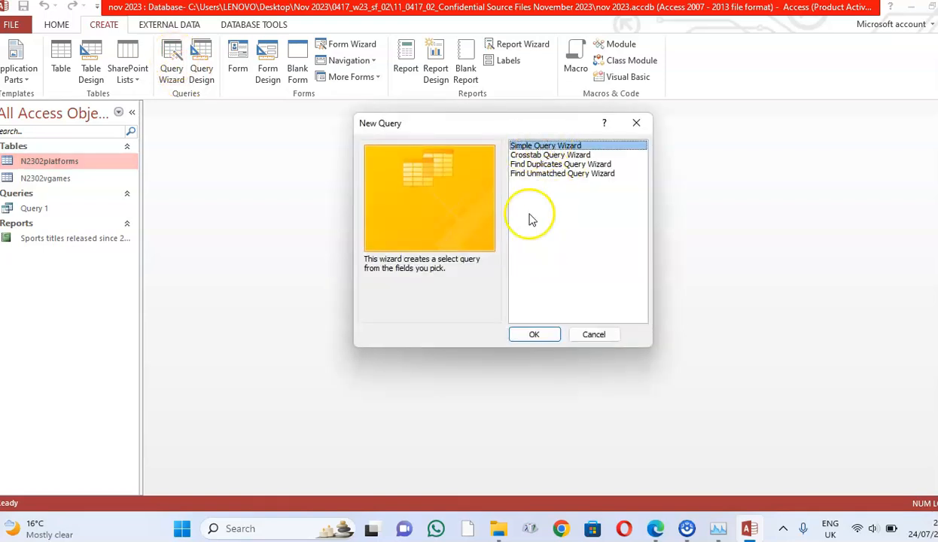
Start a simple select query and include all fields from the N2302platforms and N2302vgames tables.
click(534, 334)
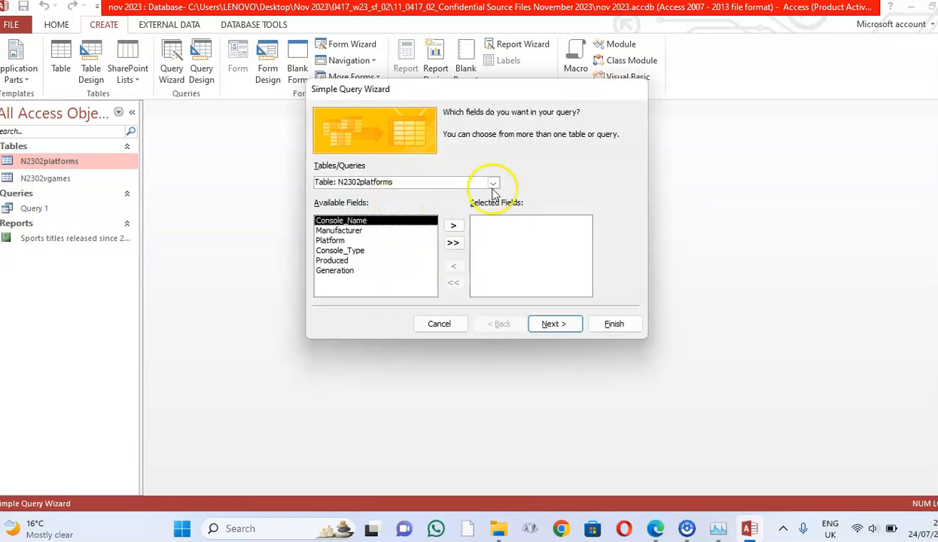
click(493, 183)
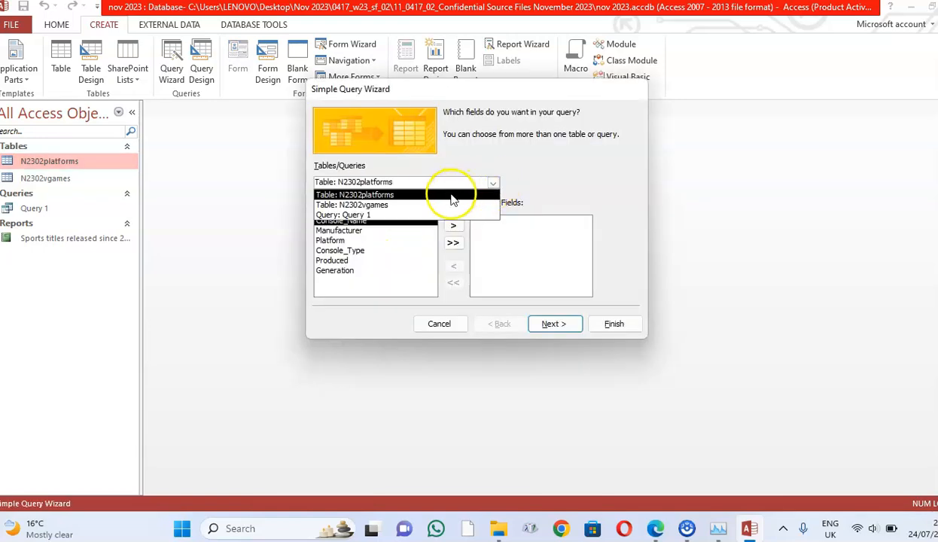
click(449, 196)
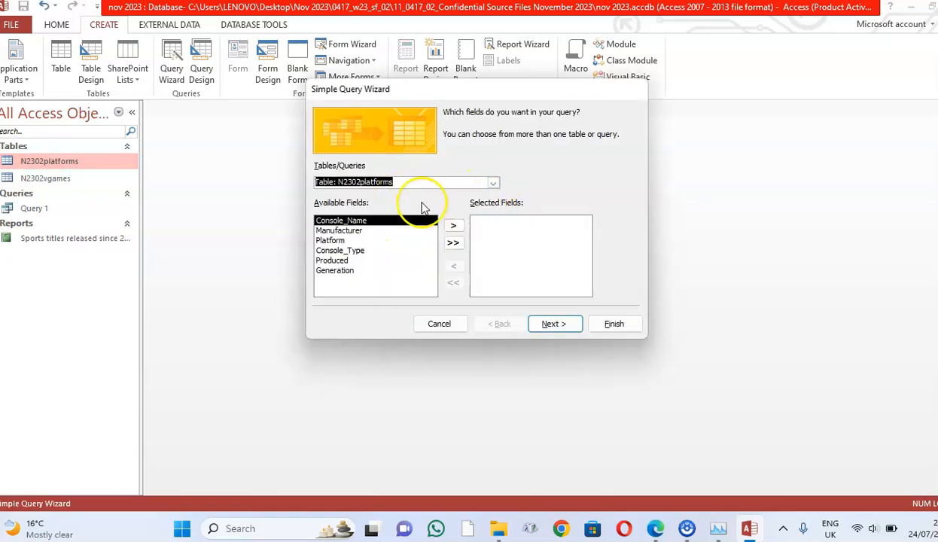
click(453, 244)
click(492, 183)
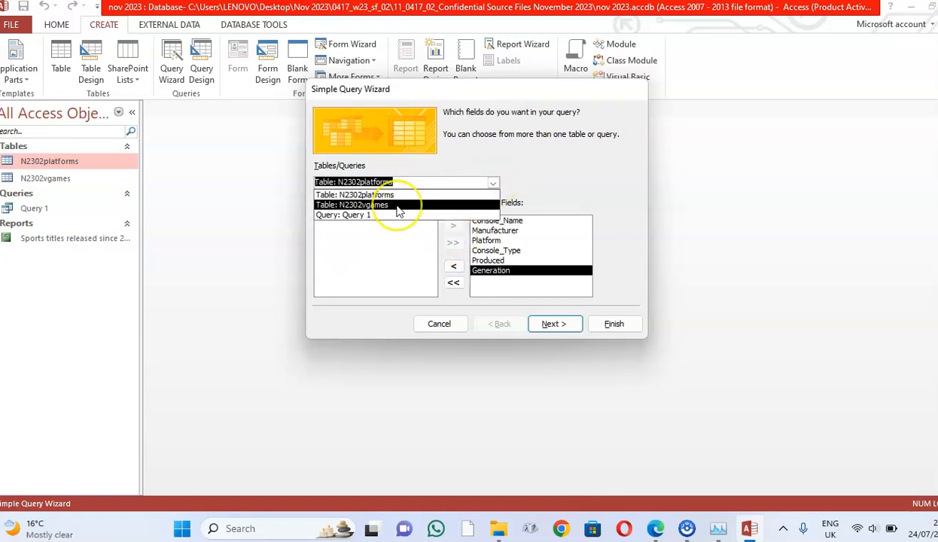
click(399, 211)
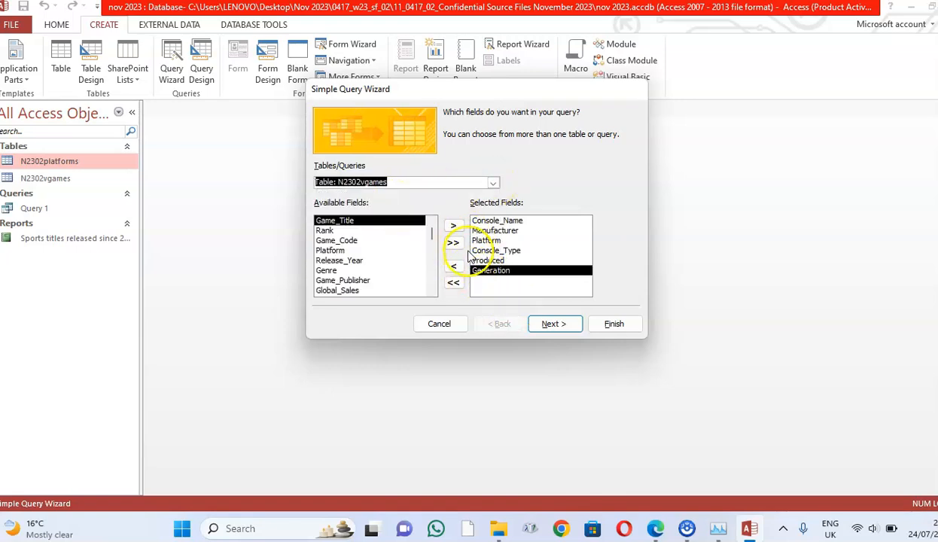
click(453, 244)
Finish it as a detail query with the default title, opening it to view information.
click(552, 324)
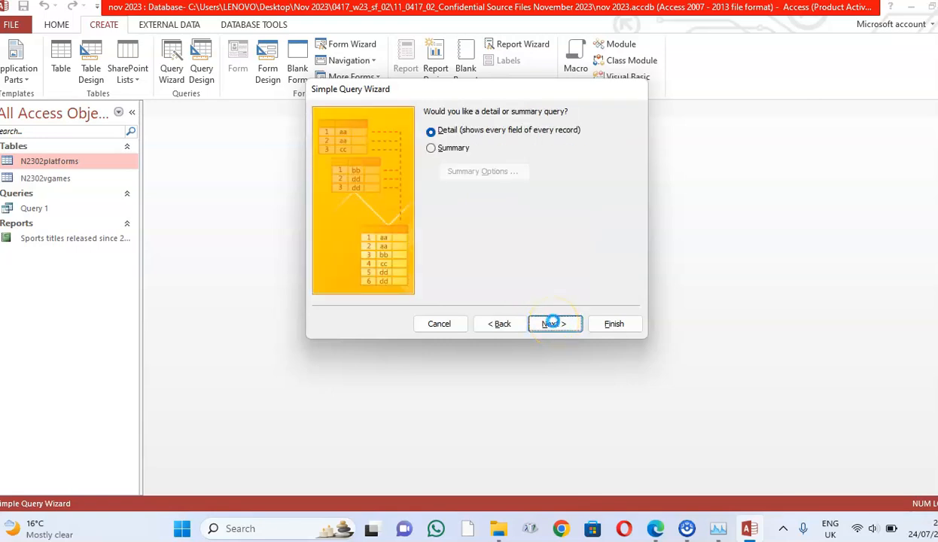
click(553, 323)
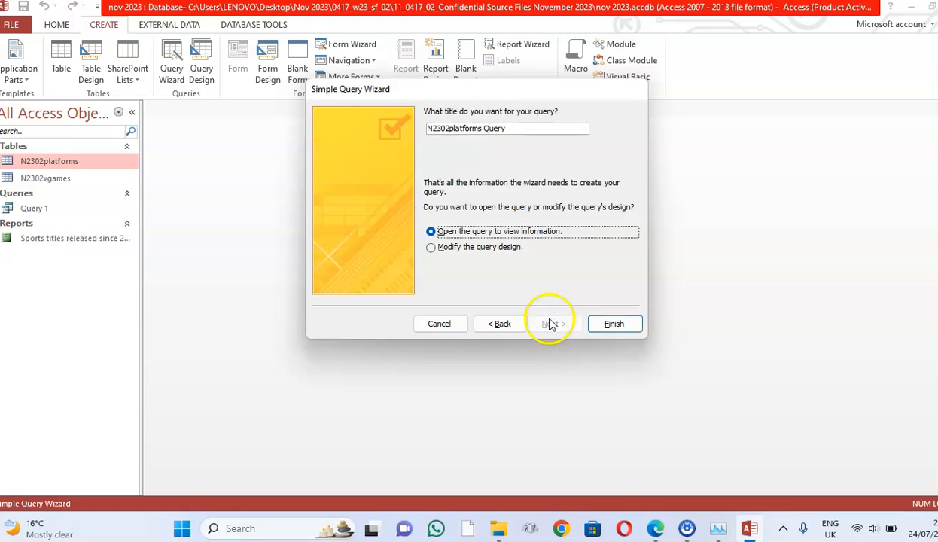
click(614, 324)
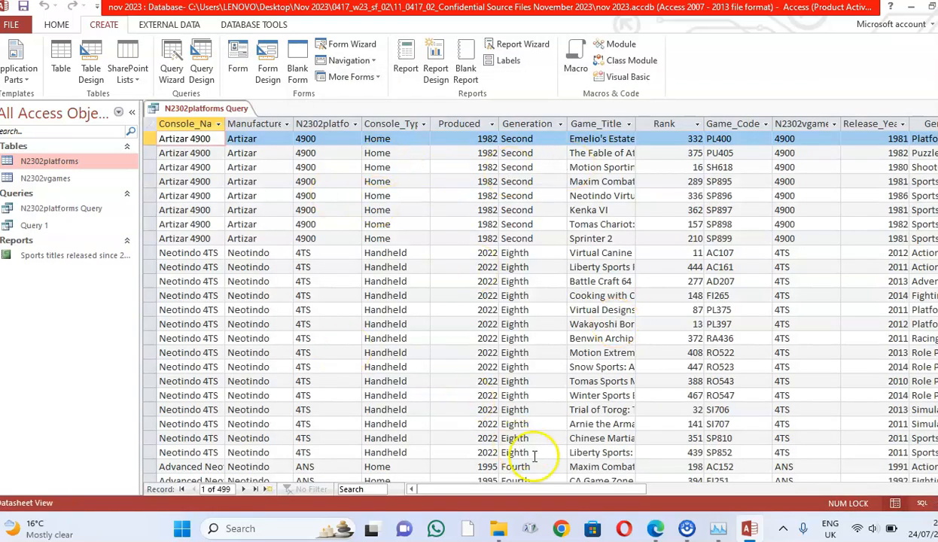
Switch to the exam paper PDF and copy the genre condition "Action or Adventure" from question 22.
click(745, 531)
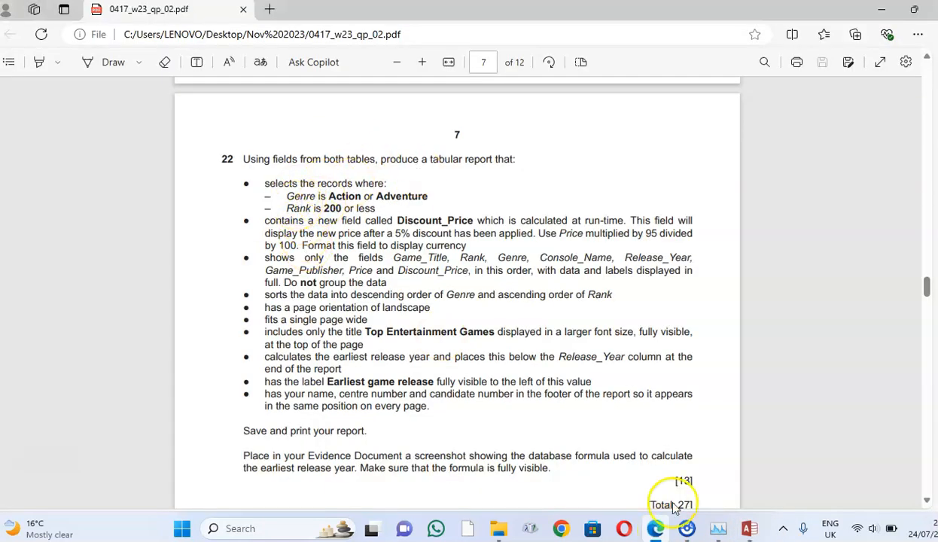
key(alt+Tab)
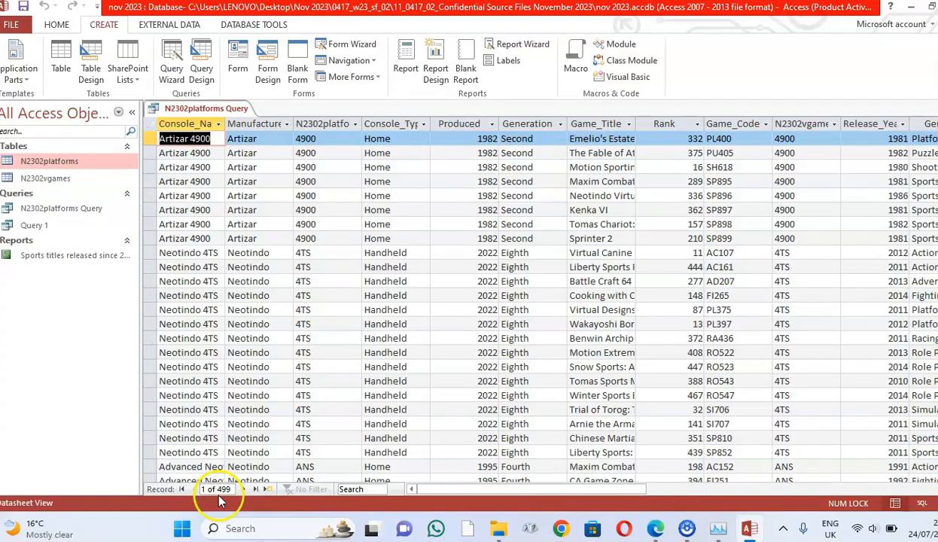
click(749, 530)
click(309, 198)
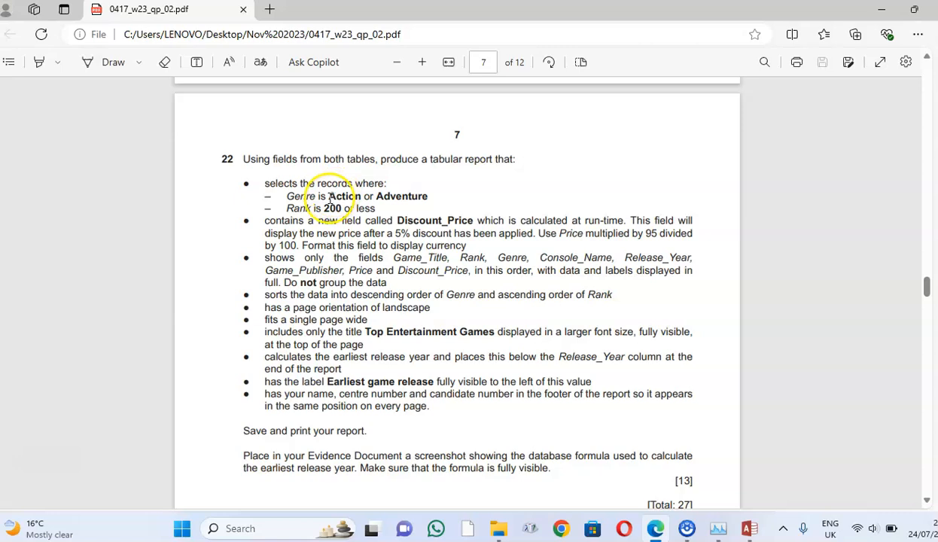
drag(329, 197, 434, 198)
right_click(413, 200)
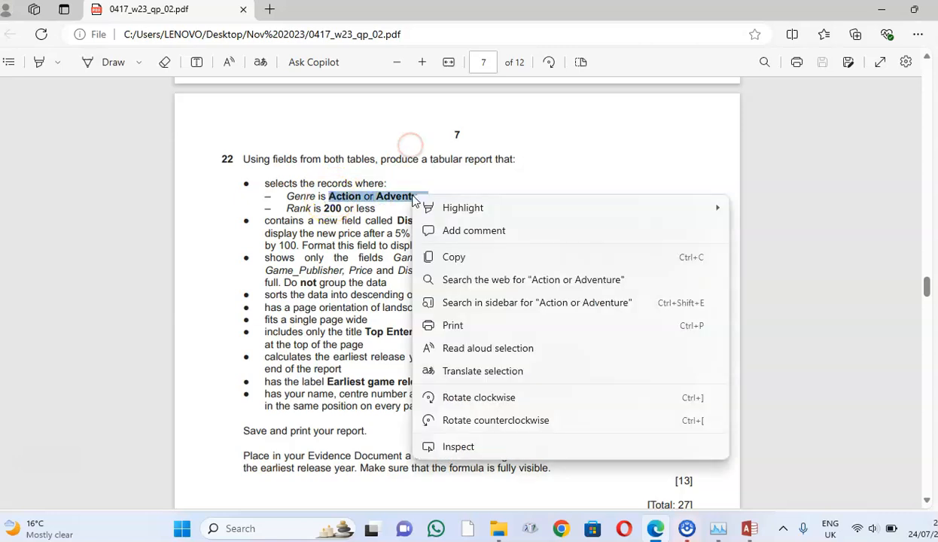
click(448, 256)
Switch back to Access, look through the query's columns up to Price, and show the query in Design View.
click(747, 528)
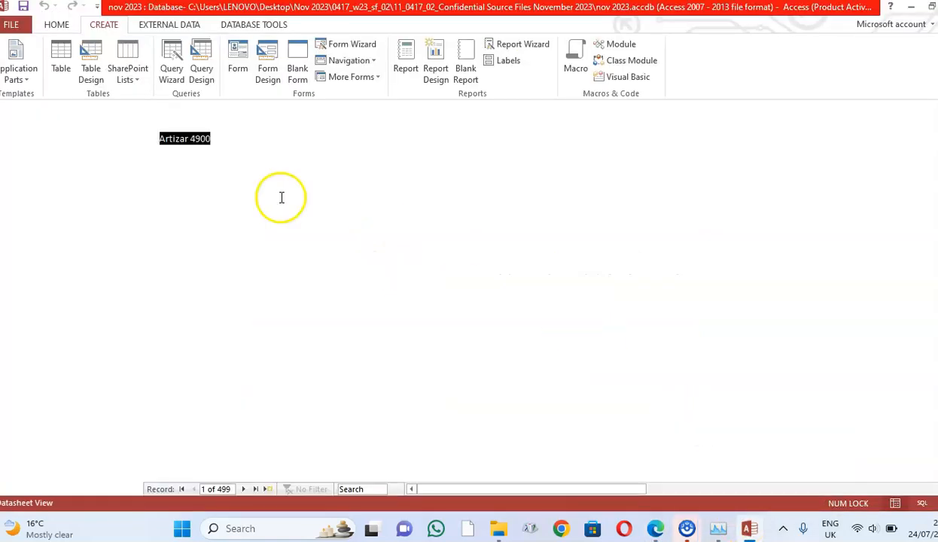
click(657, 529)
click(747, 528)
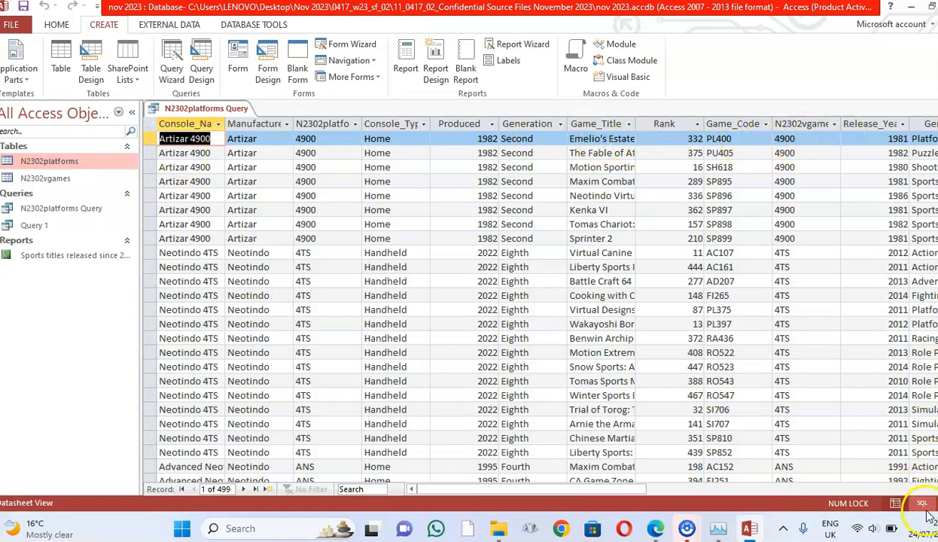
scroll(540, 301, right, 3)
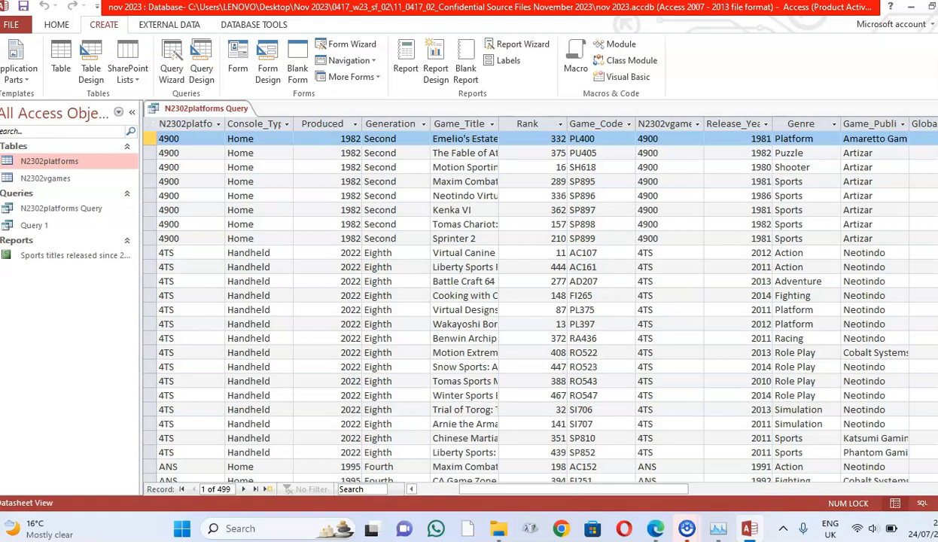
scroll(532, 301, right, 1)
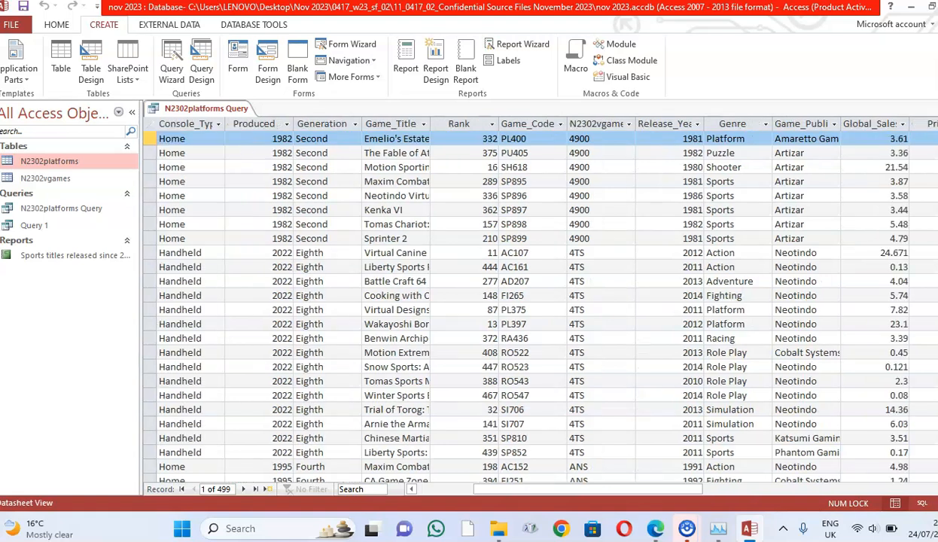
scroll(666, 210, right, 1)
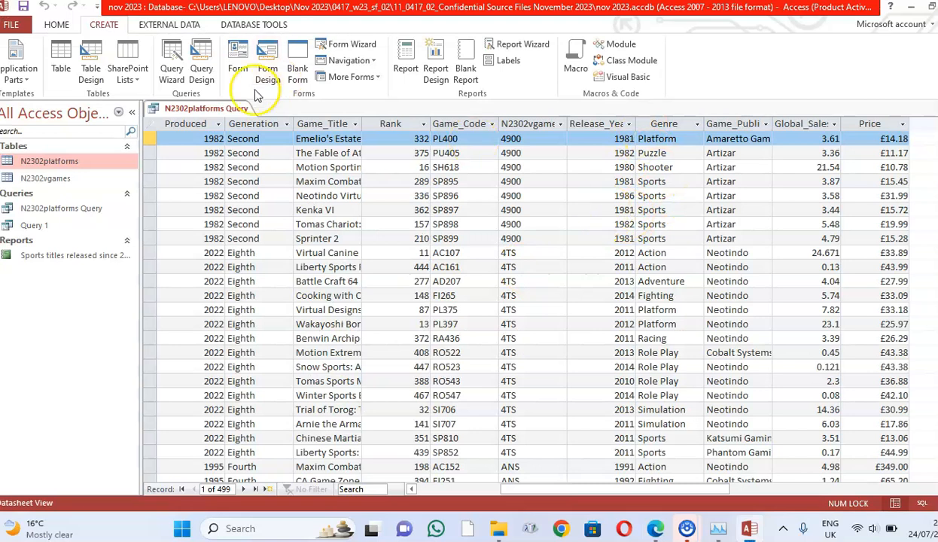
right_click(207, 113)
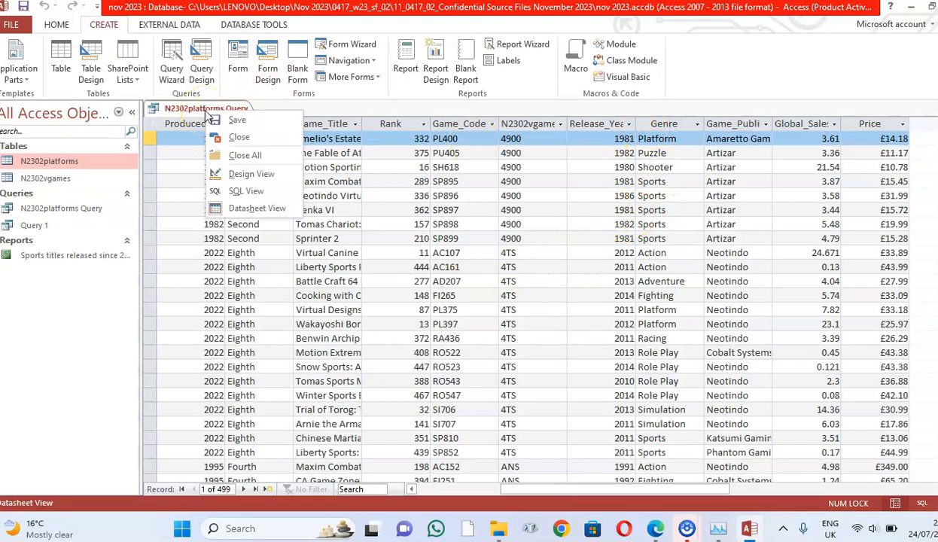
click(925, 501)
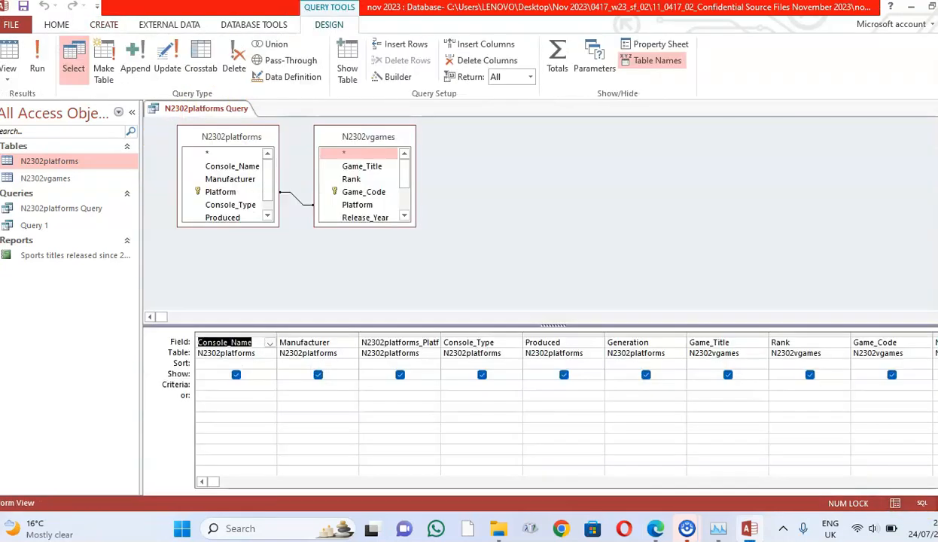
Set the Genre field's criteria to "Action" Or "Adventure".
drag(213, 481, 472, 482)
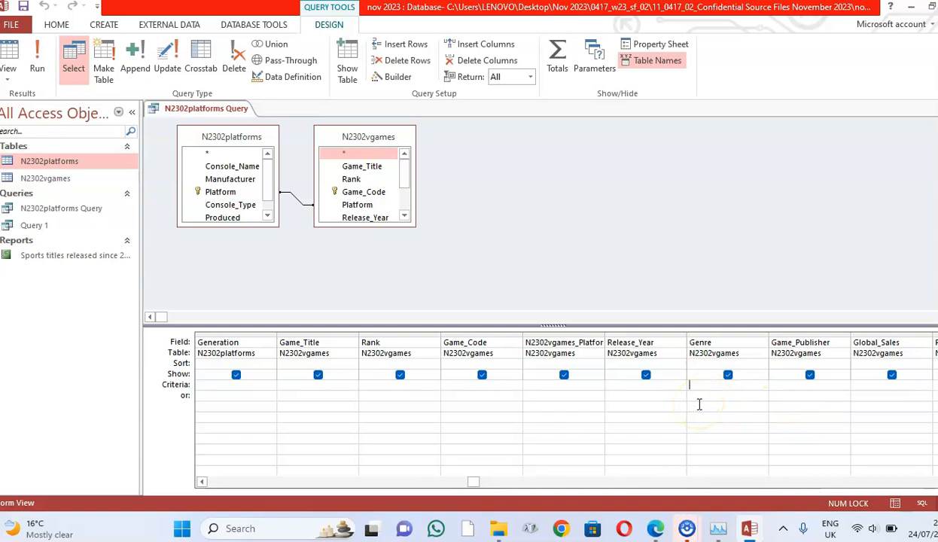
click(717, 417)
click(703, 402)
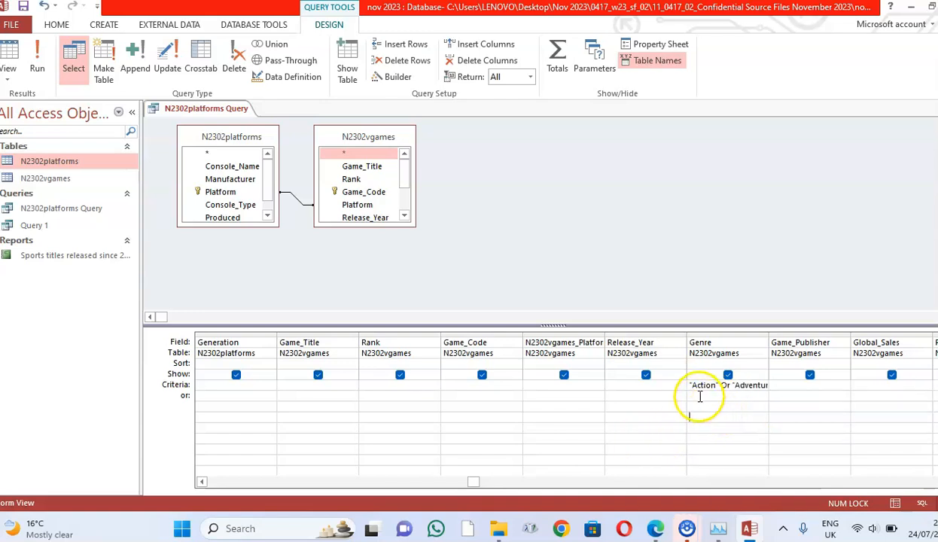
Run the query and check the Genre values of the returned records.
click(37, 60)
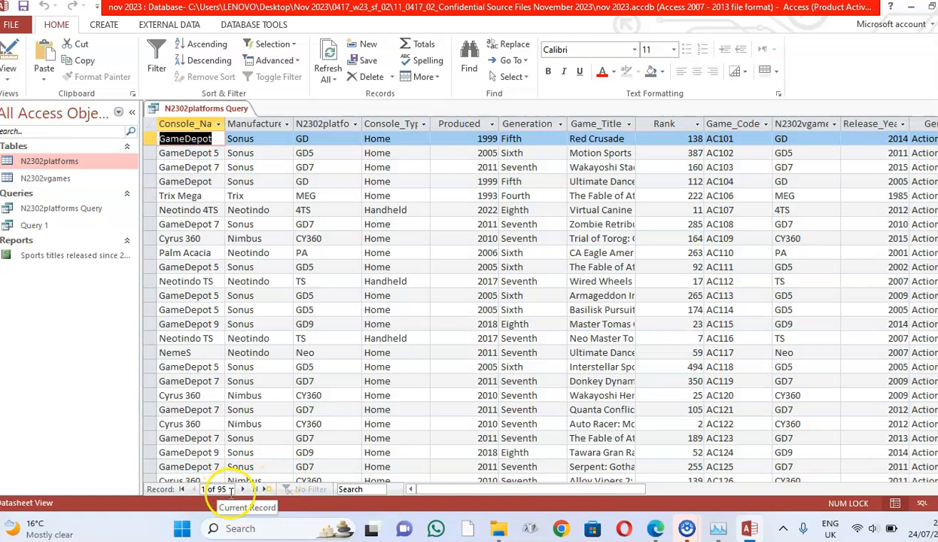
drag(628, 489, 691, 489)
scroll(734, 242, down, 15)
scroll(731, 226, down, 15)
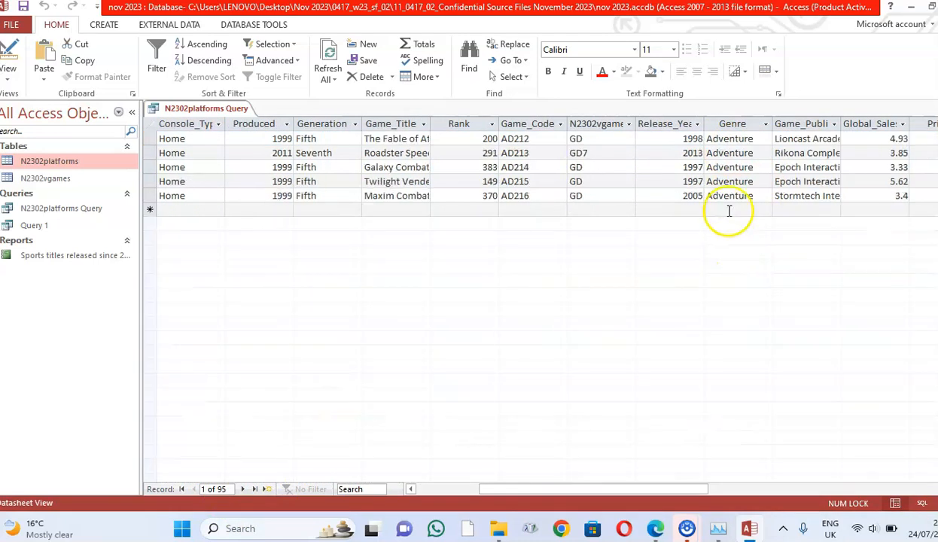
scroll(729, 211, up, 12)
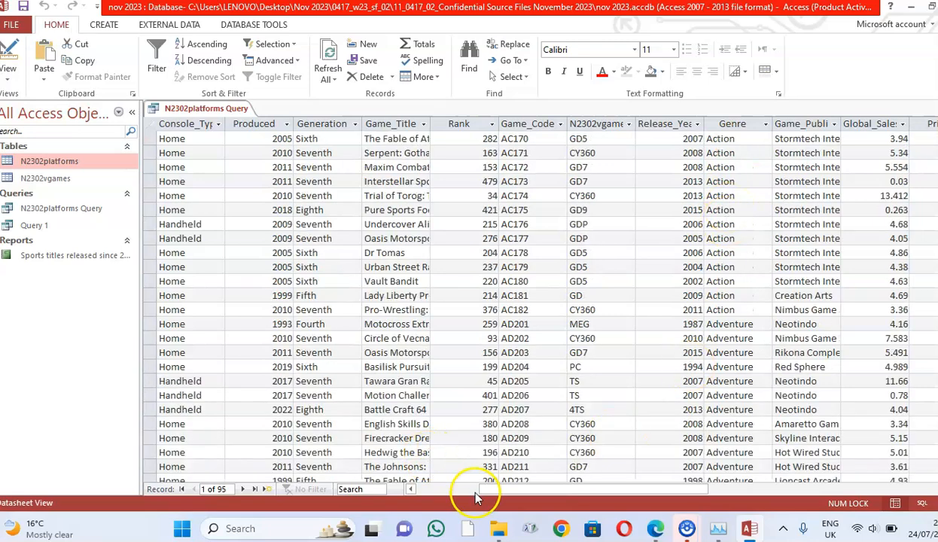
Check the rank condition in the exam paper, set the Rank field's criteria to <=200 in the query design, and run the query.
click(654, 529)
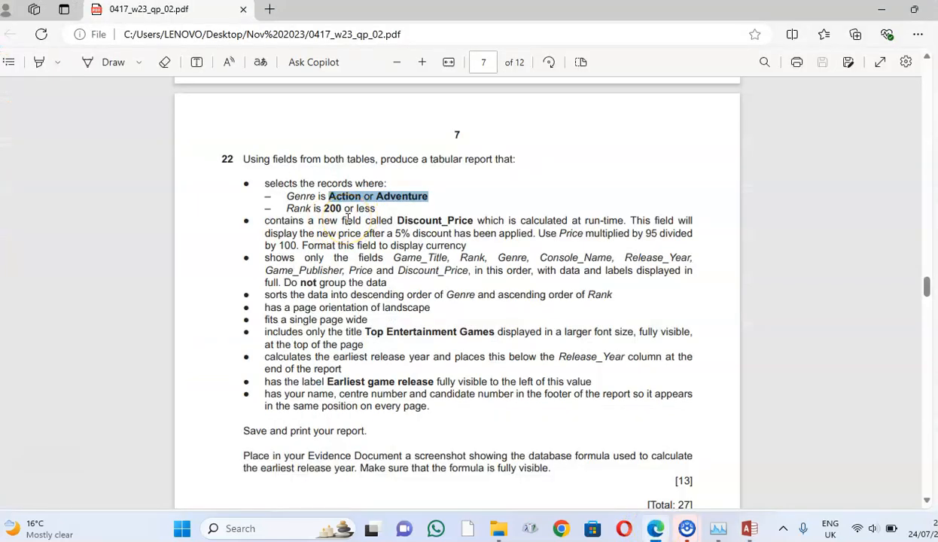
click(740, 531)
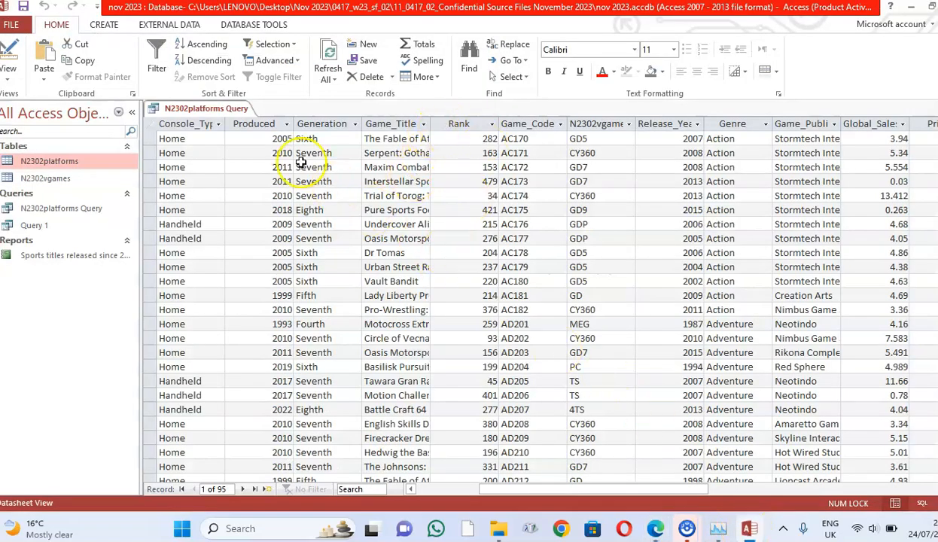
right_click(212, 106)
click(241, 168)
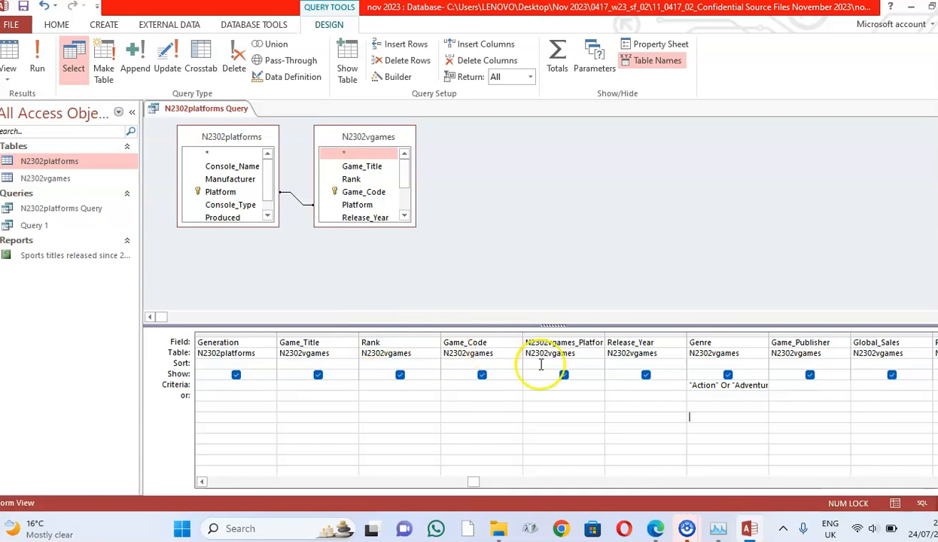
click(374, 387)
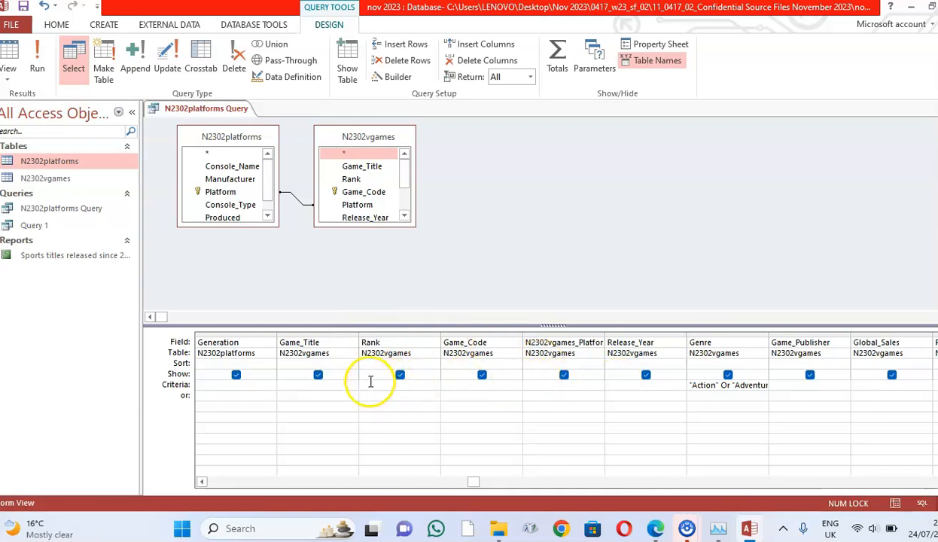
click(655, 529)
key(alt+Tab)
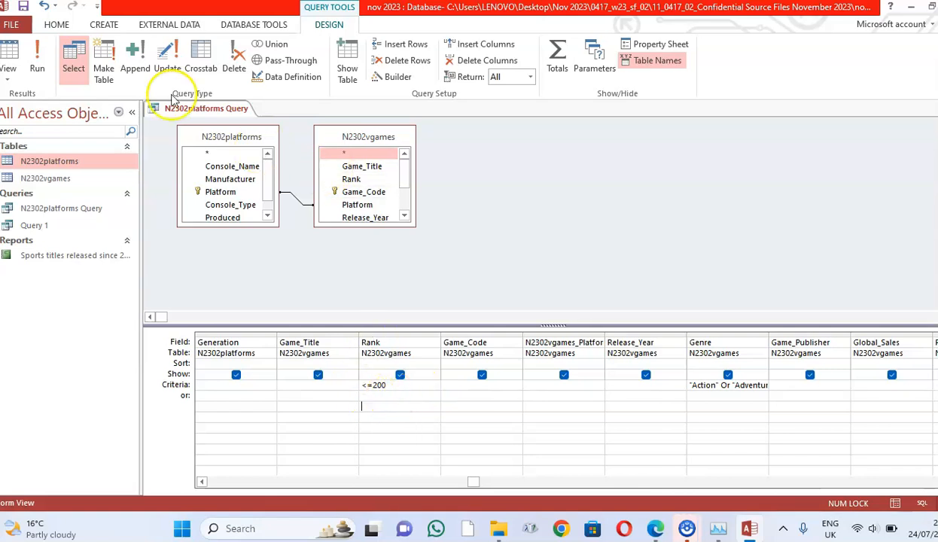
click(36, 60)
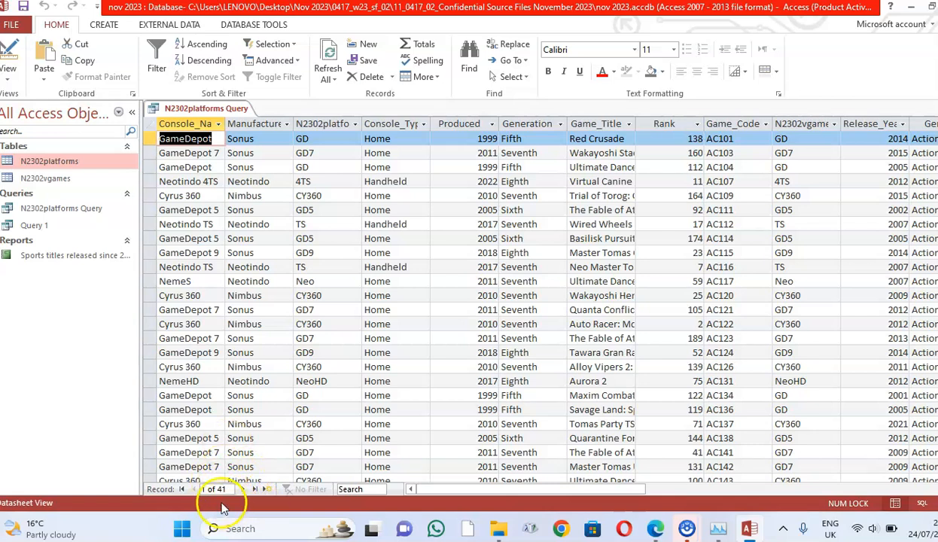
Switch to the exam paper and copy the new field name Discount_Price from question 22.
key(alt+Tab)
scroll(343, 249, down, 1)
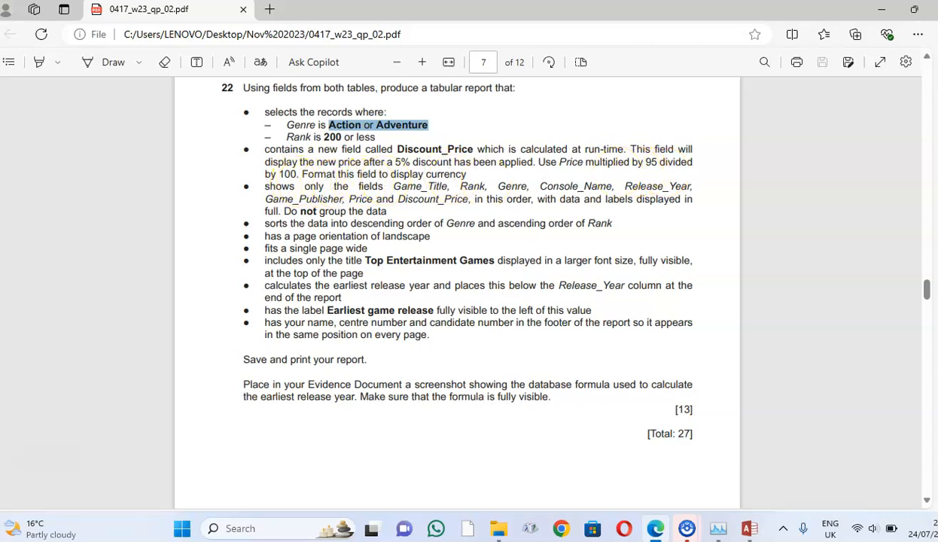
drag(397, 149, 474, 153)
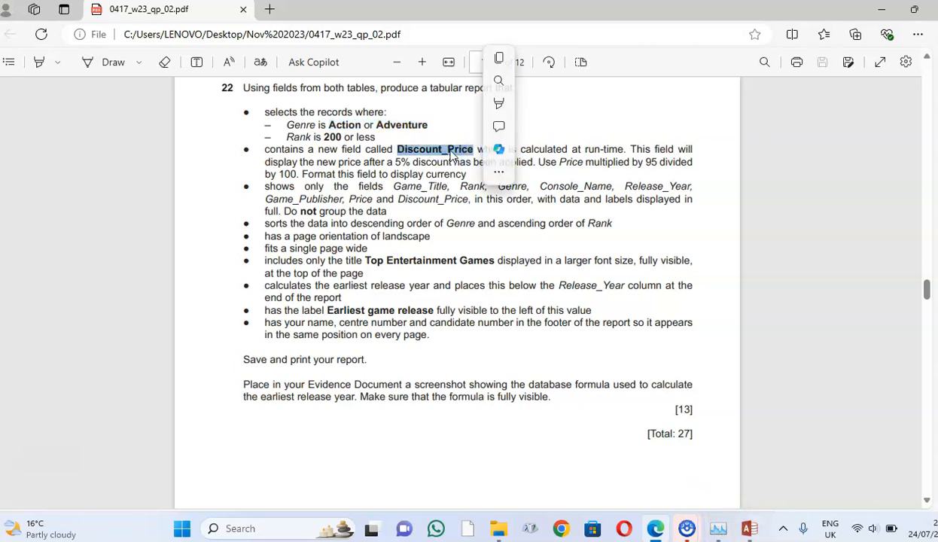
right_click(454, 153)
click(489, 210)
Switch to Access, open the query in Design View, widen the empty column after Price, and paste Discount_Price as its field name followed by a colon.
mouse_move(749, 528)
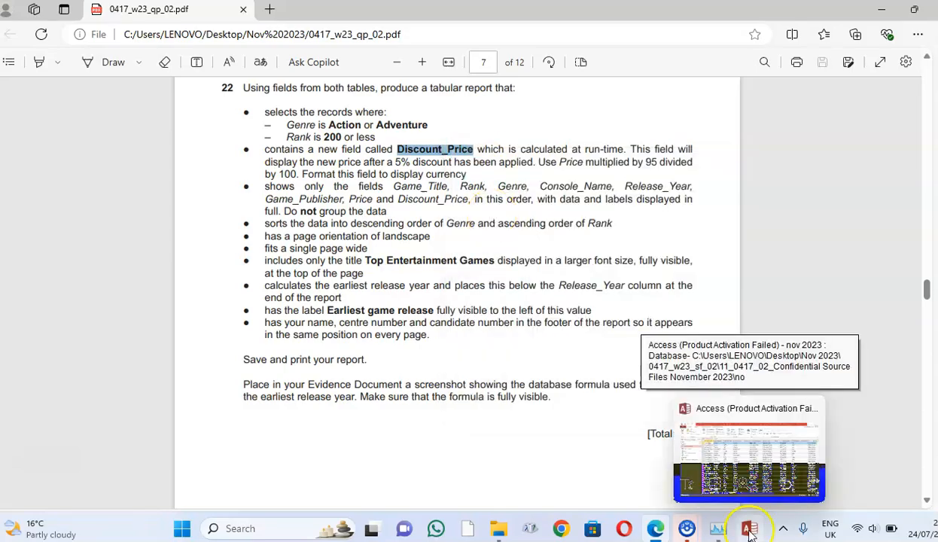
click(678, 419)
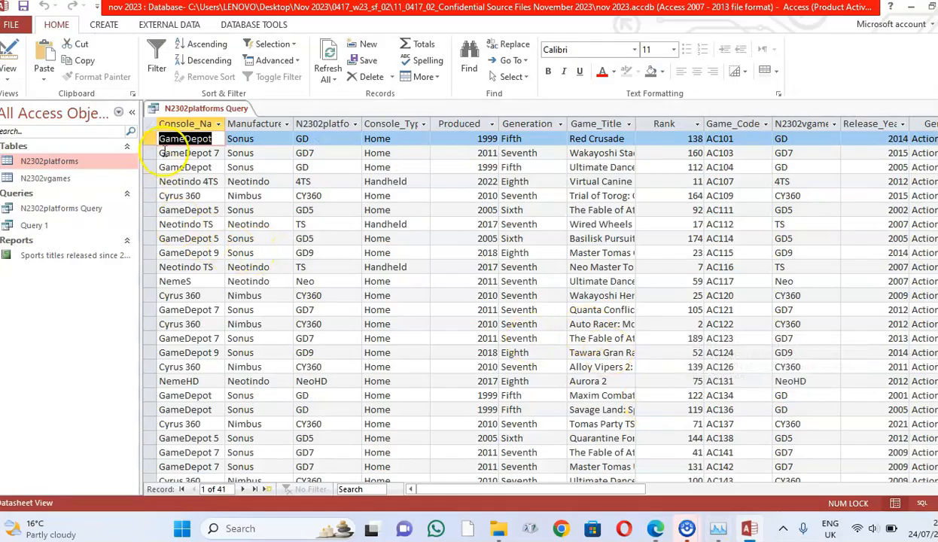
right_click(192, 111)
click(222, 185)
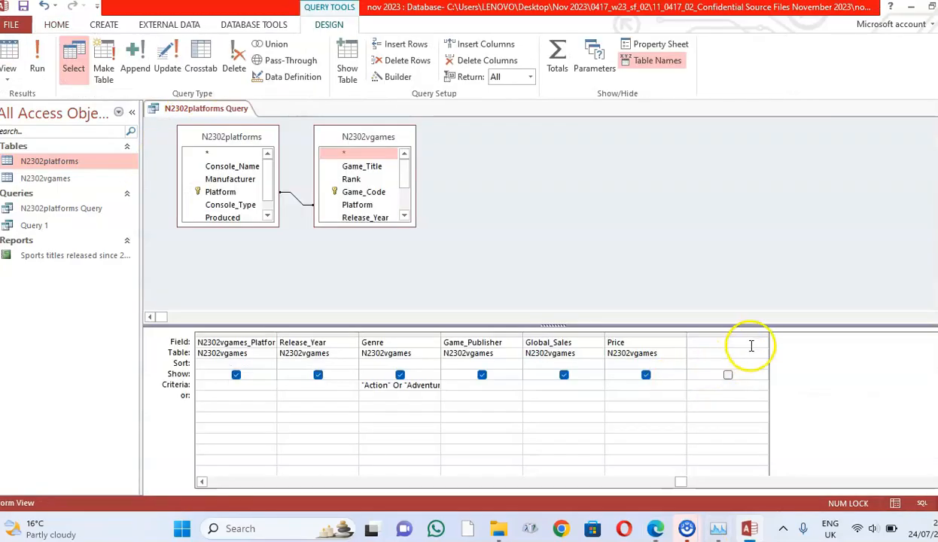
click(728, 344)
drag(769, 338, 899, 332)
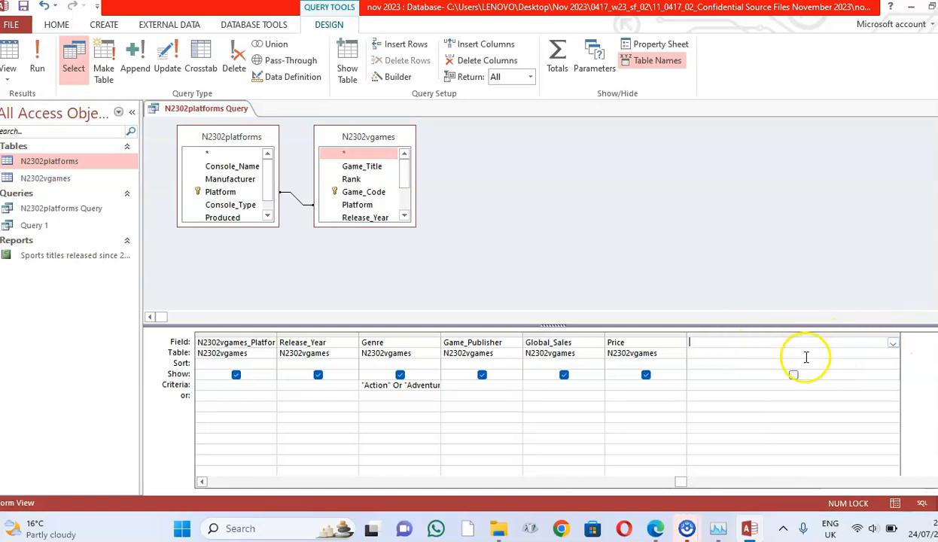
right_click(692, 344)
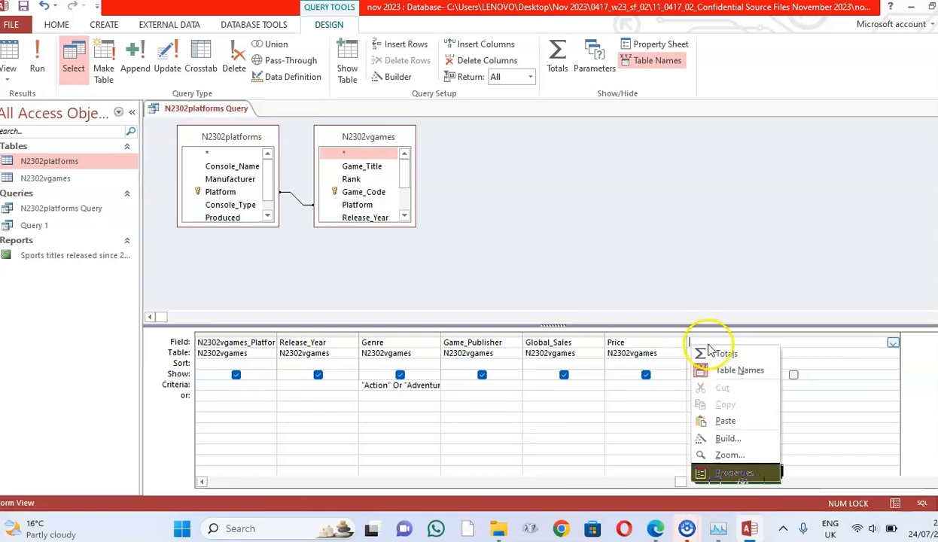
click(707, 420)
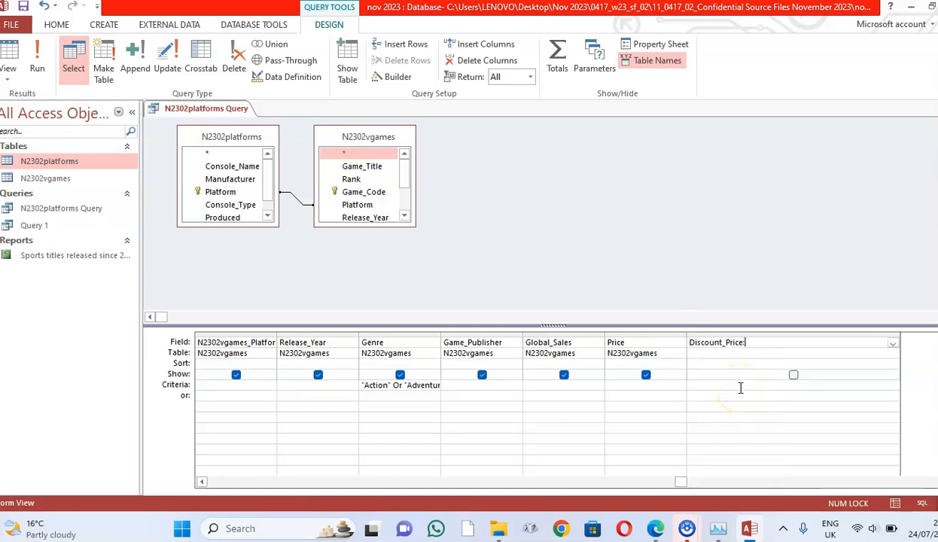
Check the discount calculation in the exam paper and complete the new query field as Discount_Price: [Price]*0.95.
click(655, 528)
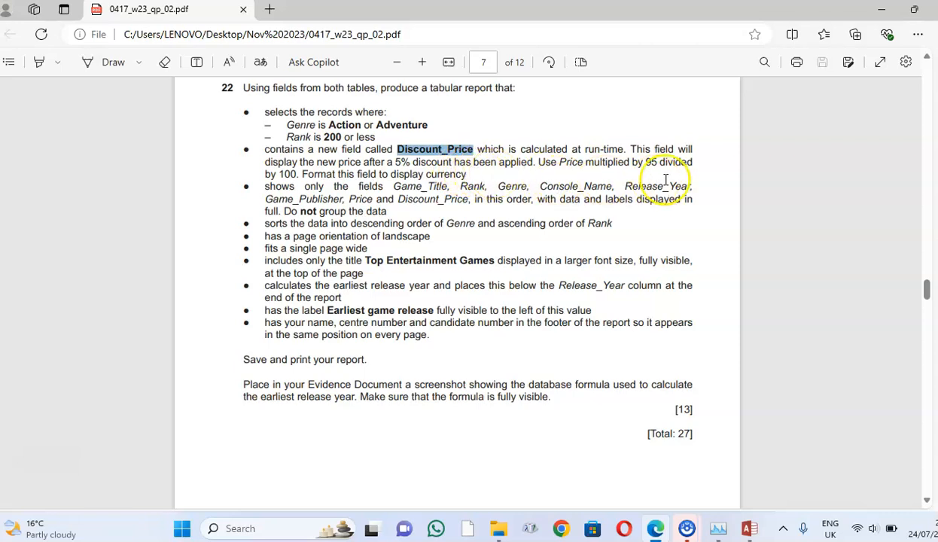
mouse_move(750, 527)
click(758, 472)
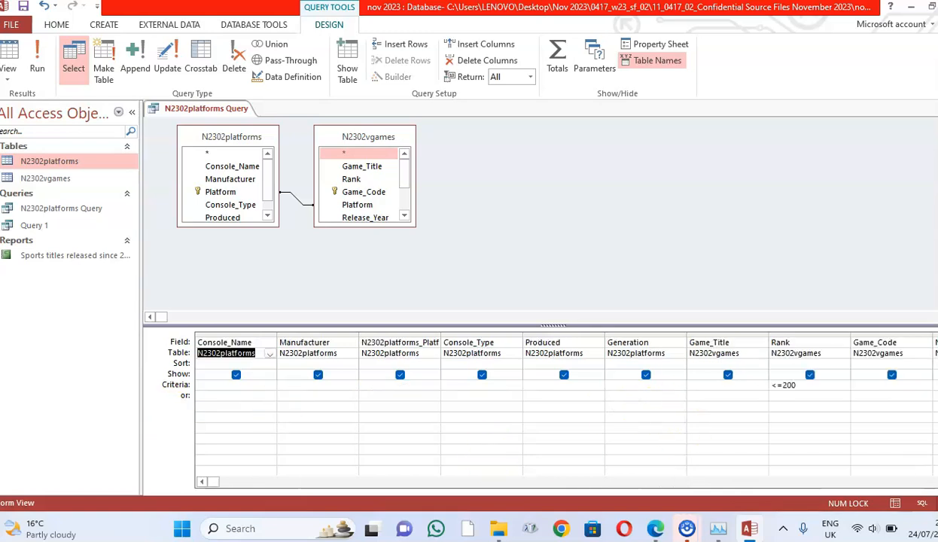
scroll(758, 361, right, 9)
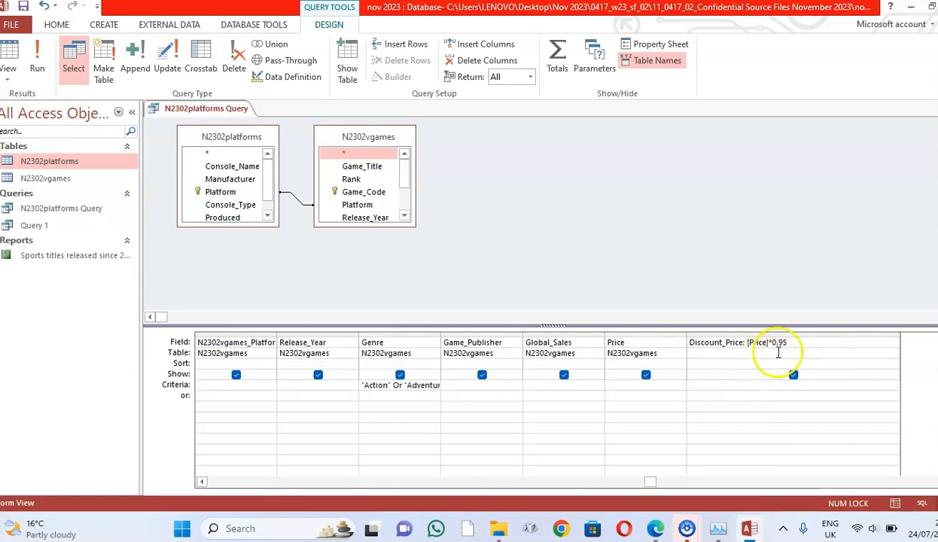
Run the query, check the Discount_Price values, and look up the required format of this field in the exam paper.
click(39, 61)
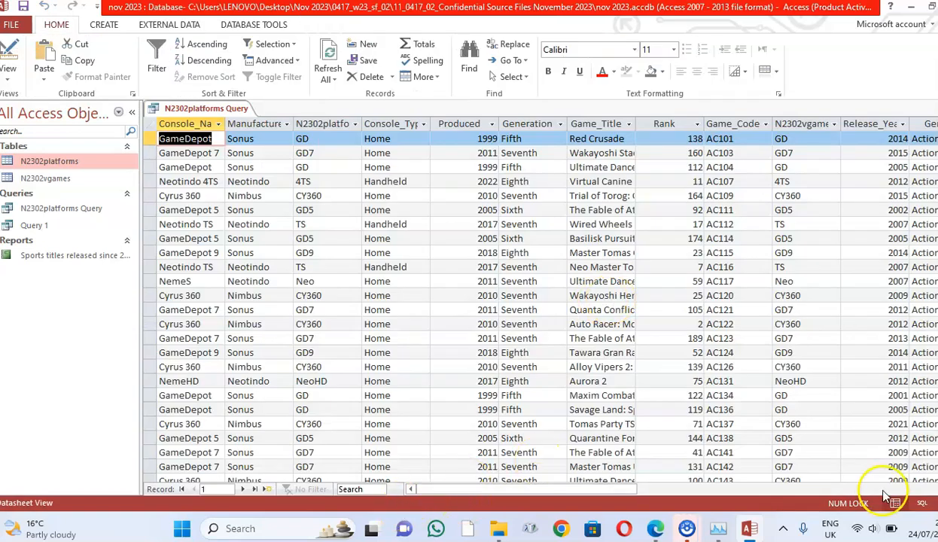
drag(526, 489, 667, 489)
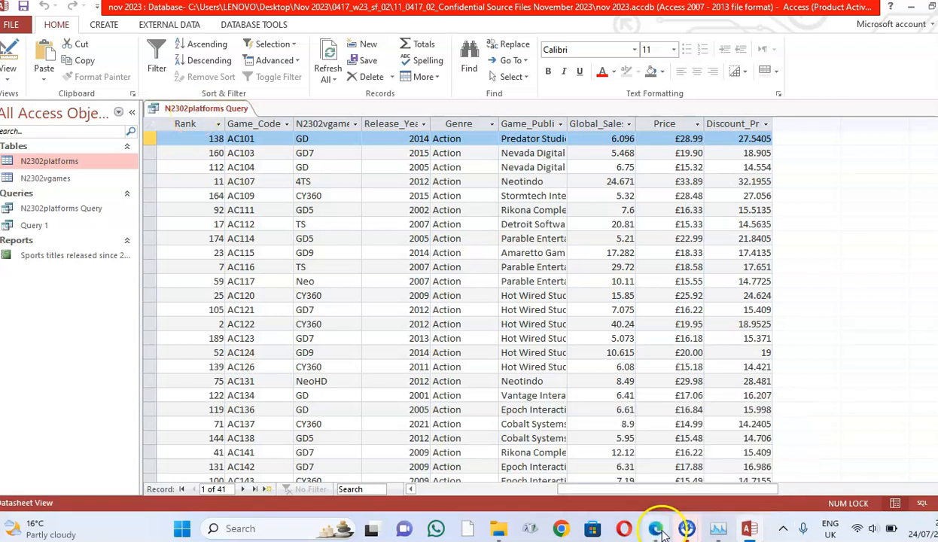
key(alt+Tab)
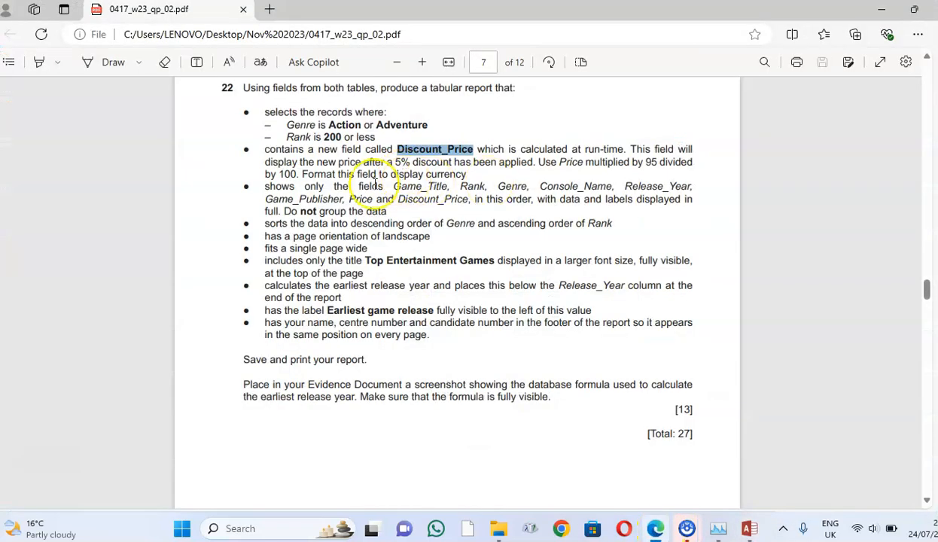
drag(313, 174, 452, 174)
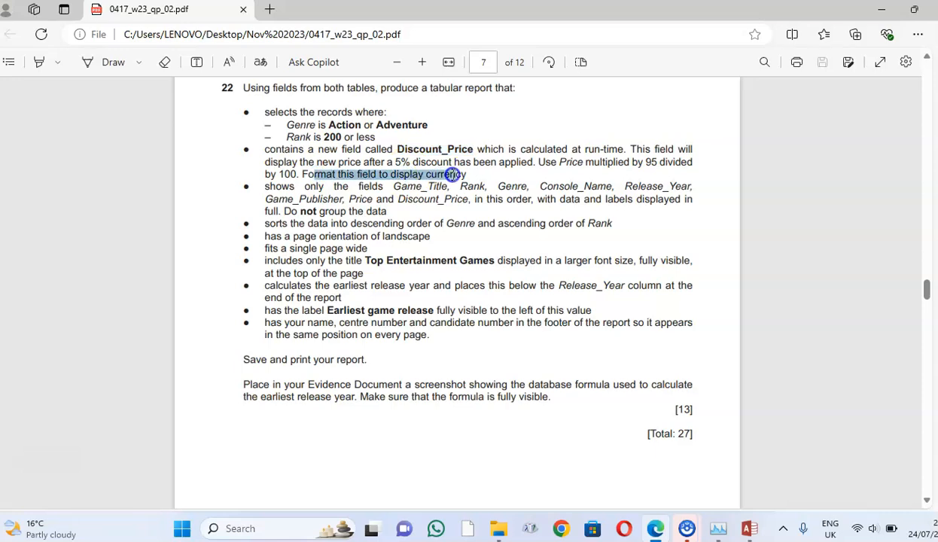
click(749, 529)
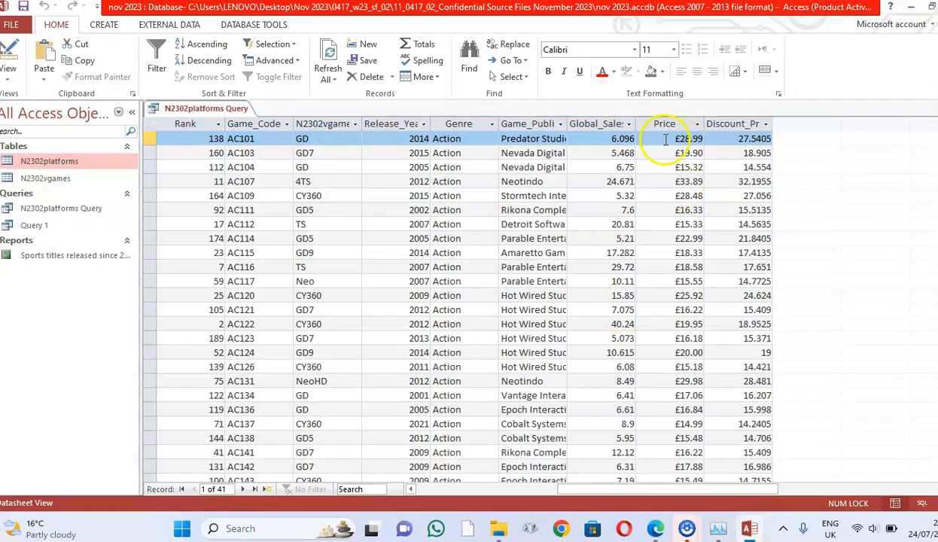
Format the Discount_Price field in the query design as Currency with 2 decimal places.
right_click(230, 109)
click(247, 175)
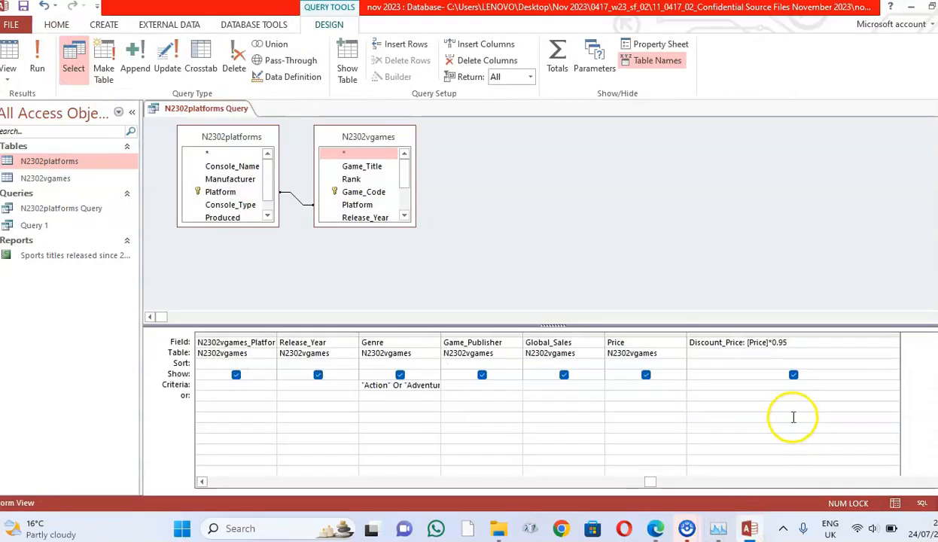
click(728, 343)
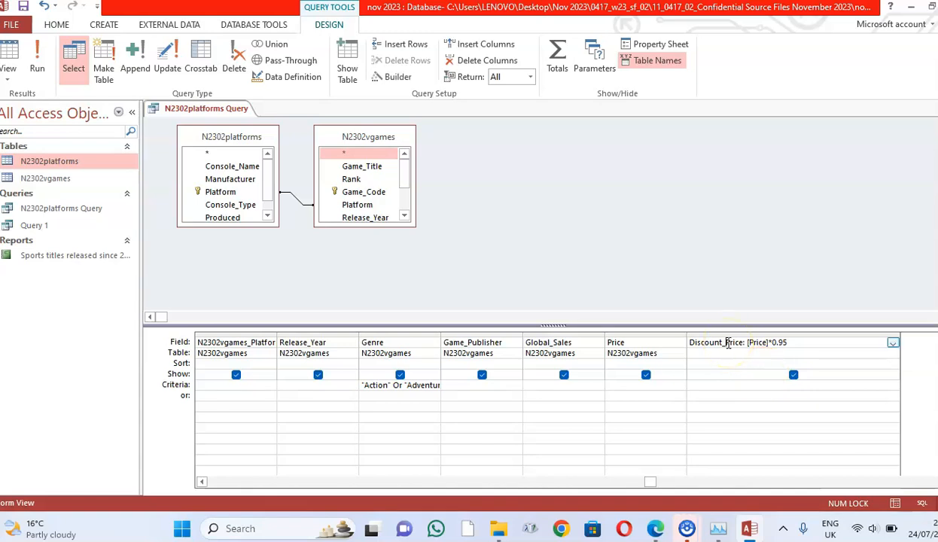
right_click(728, 343)
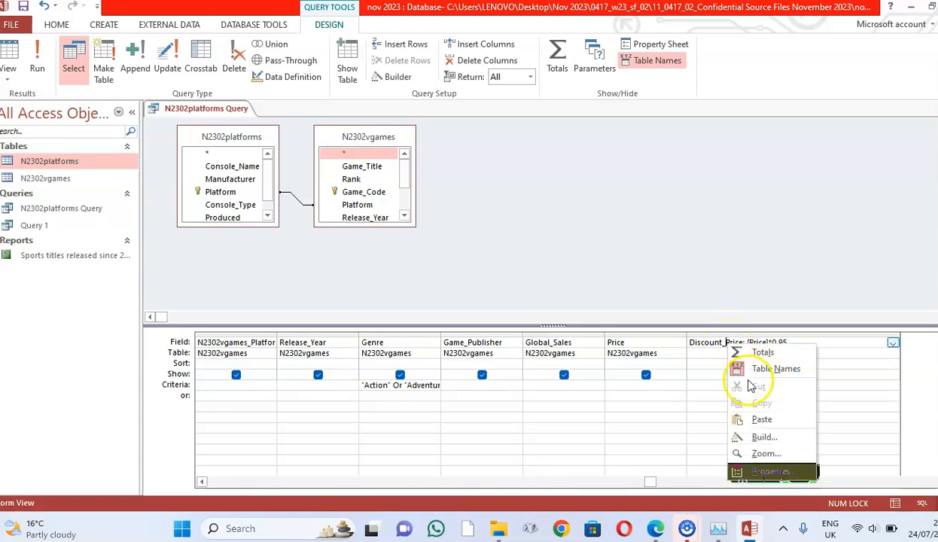
click(757, 470)
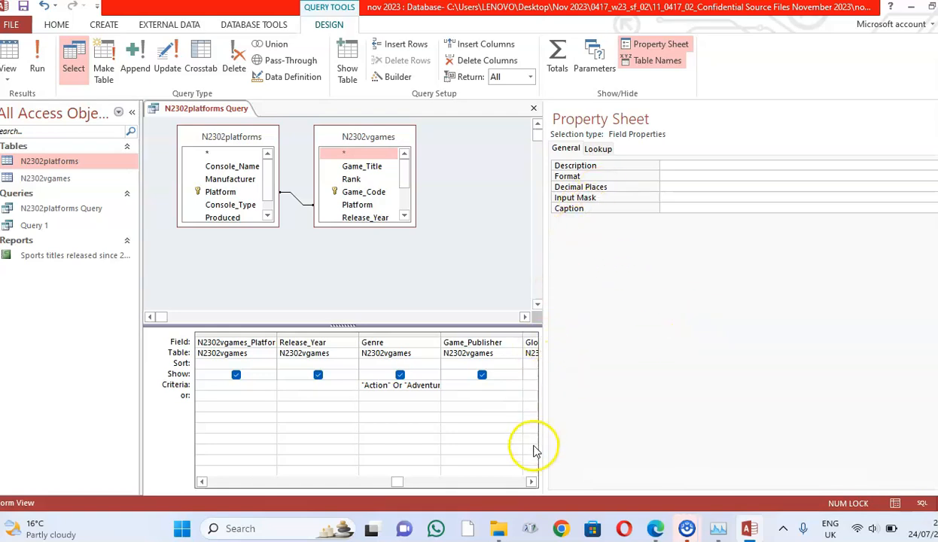
click(677, 177)
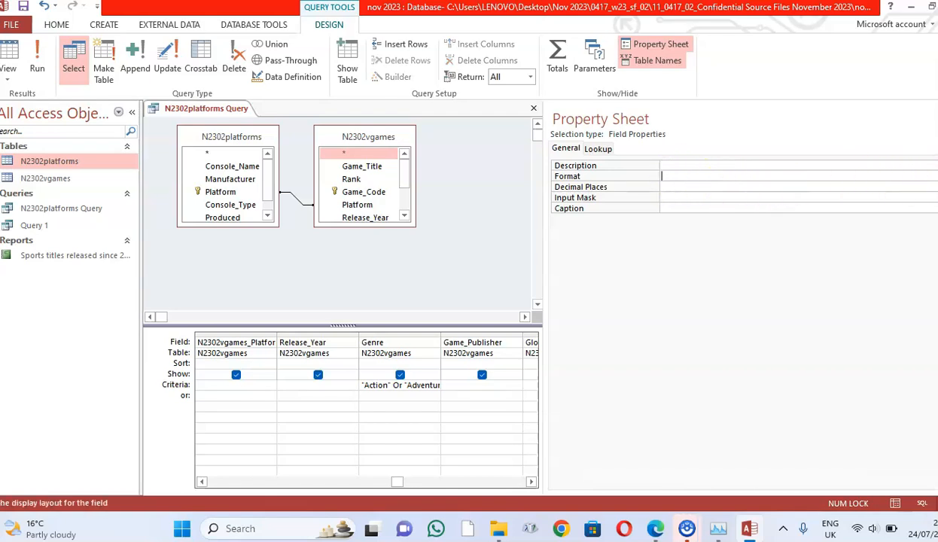
key(alt+Down)
click(716, 197)
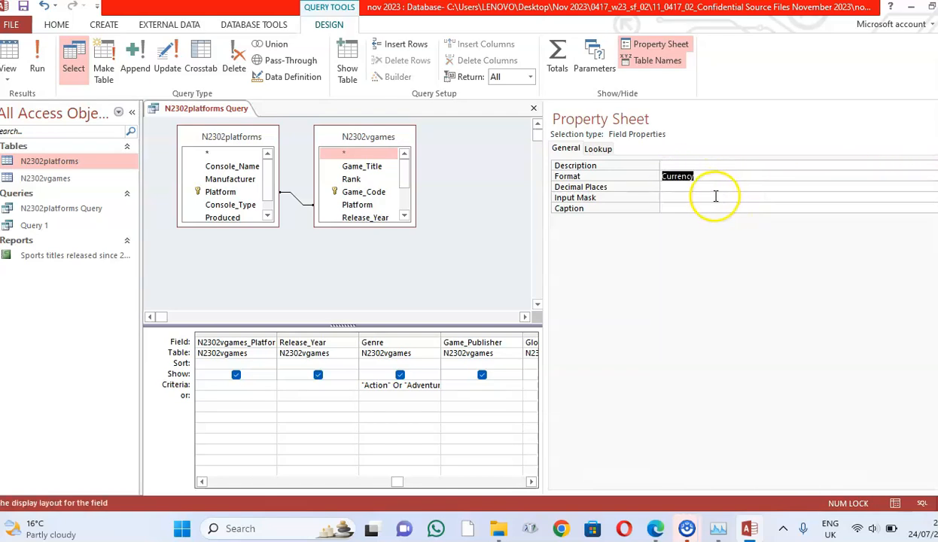
click(745, 188)
key(alt+Down)
click(718, 229)
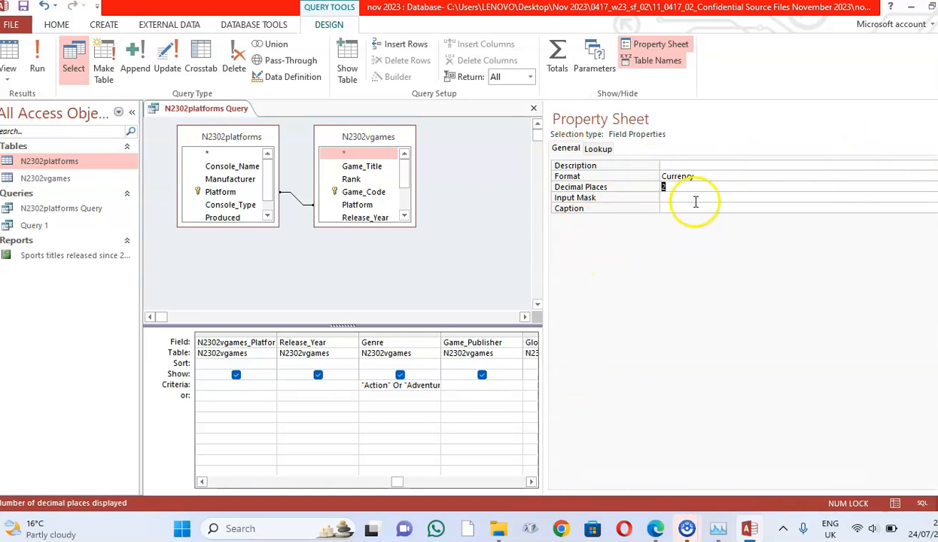
click(937, 119)
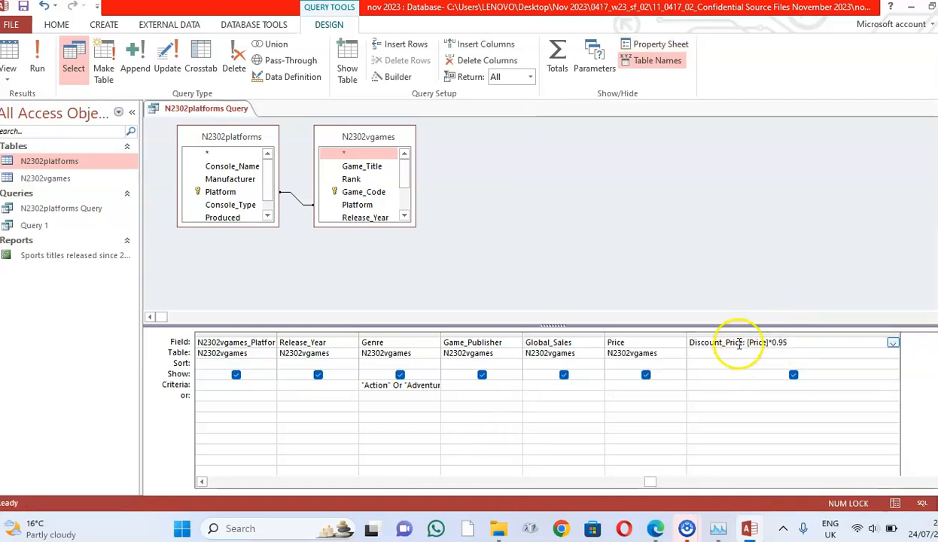
Run the query and check the currency format of the Discount_Price column.
right_click(175, 109)
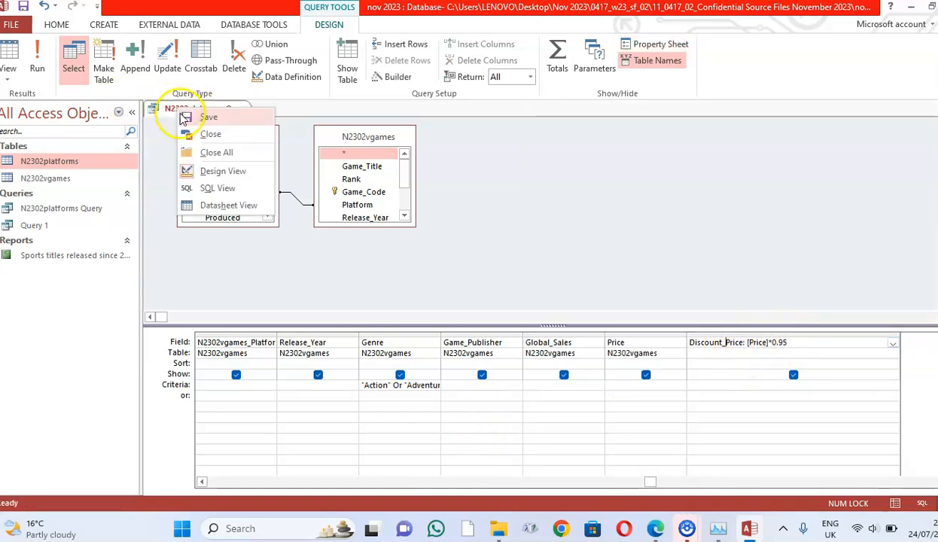
click(40, 61)
click(937, 489)
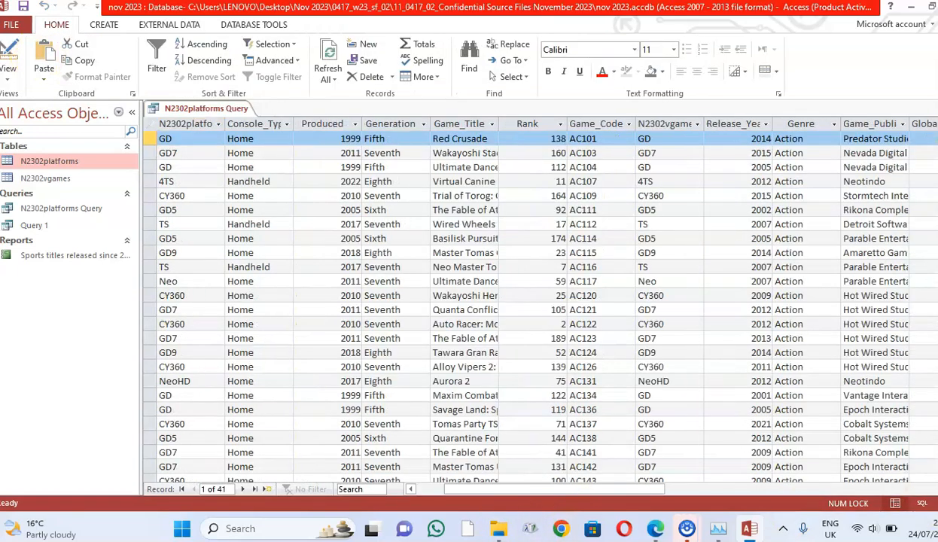
click(936, 490)
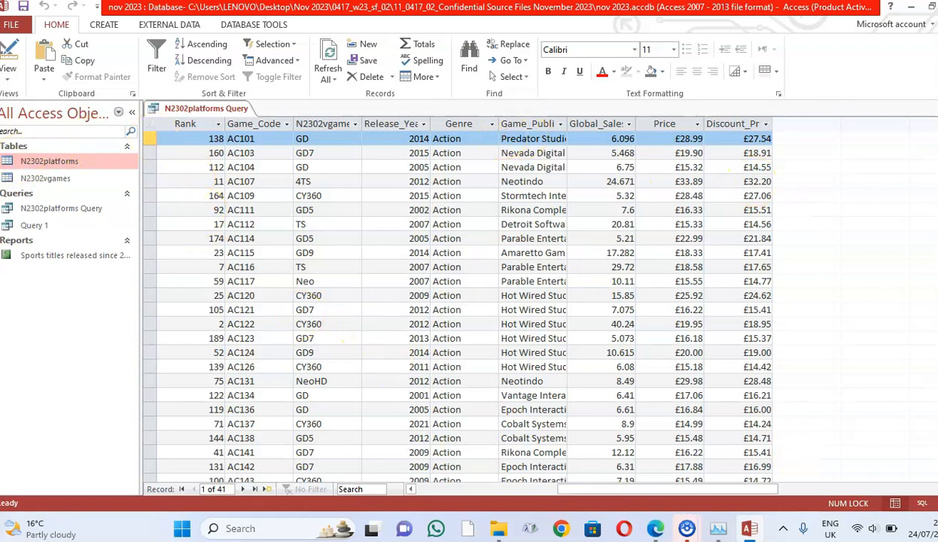
Review the report requirements in the exam paper, and close N2302platforms Query, saving its design changes.
click(658, 529)
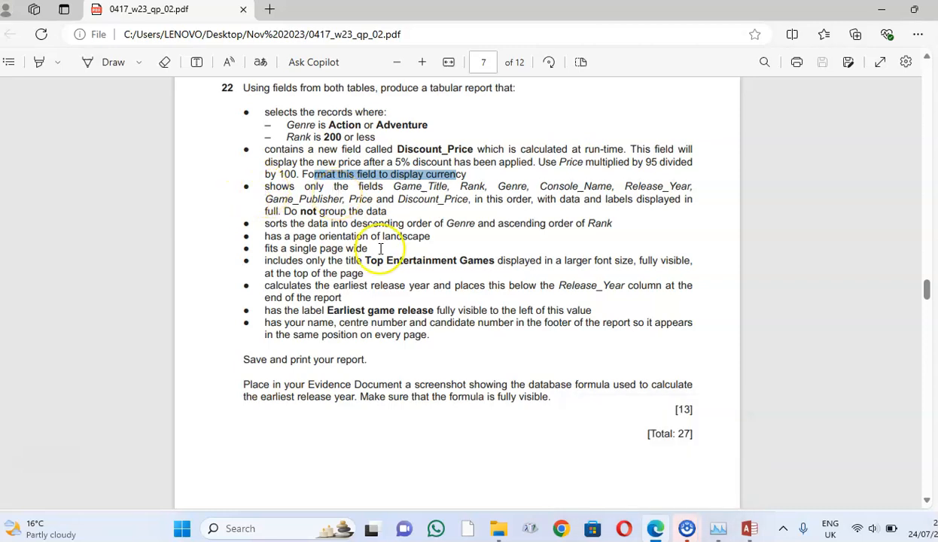
click(747, 529)
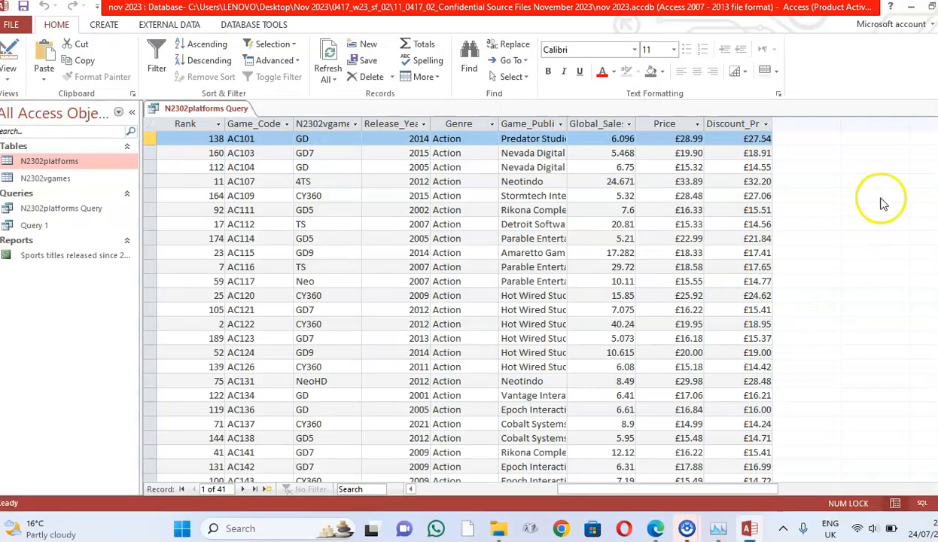
click(935, 109)
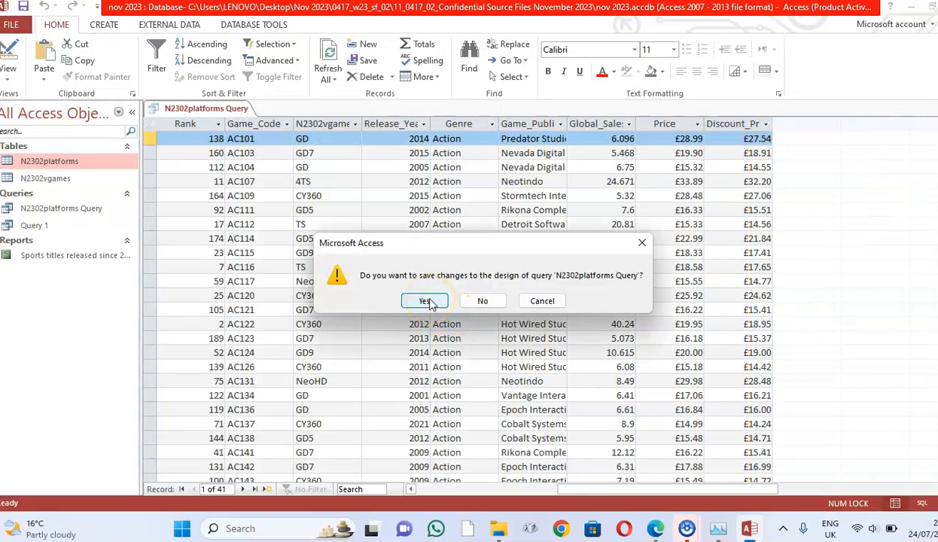
click(426, 301)
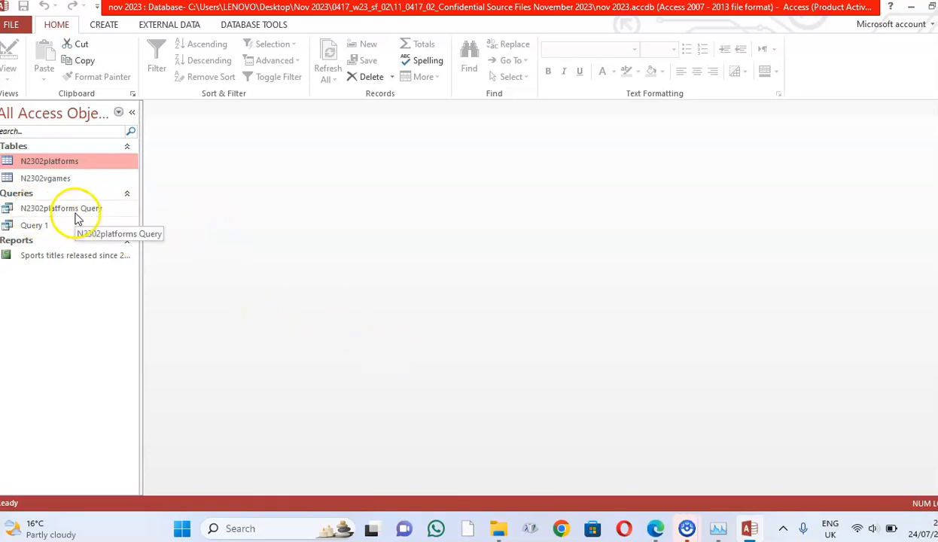
Start a new report with the Report Wizard, choose N2302platforms Query as its source, and look up the required fields in the exam paper.
click(656, 529)
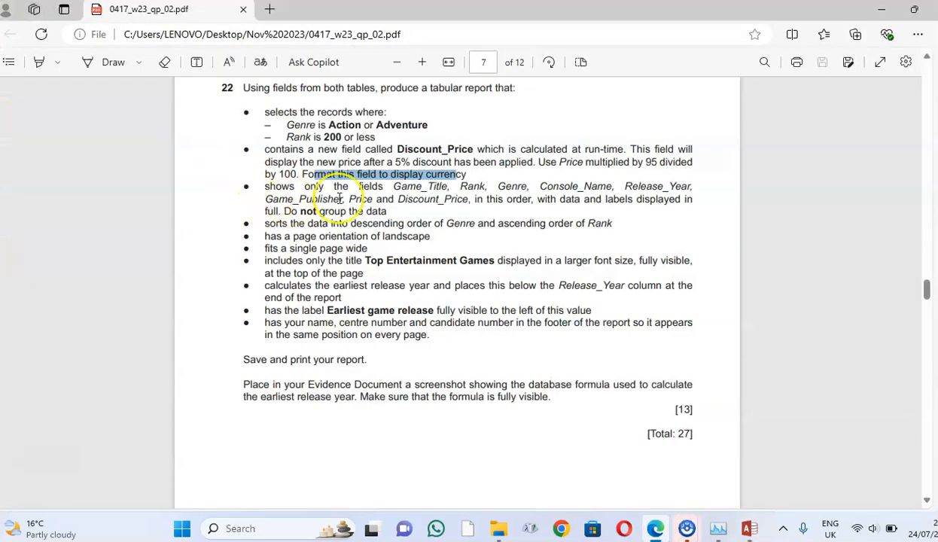
click(749, 529)
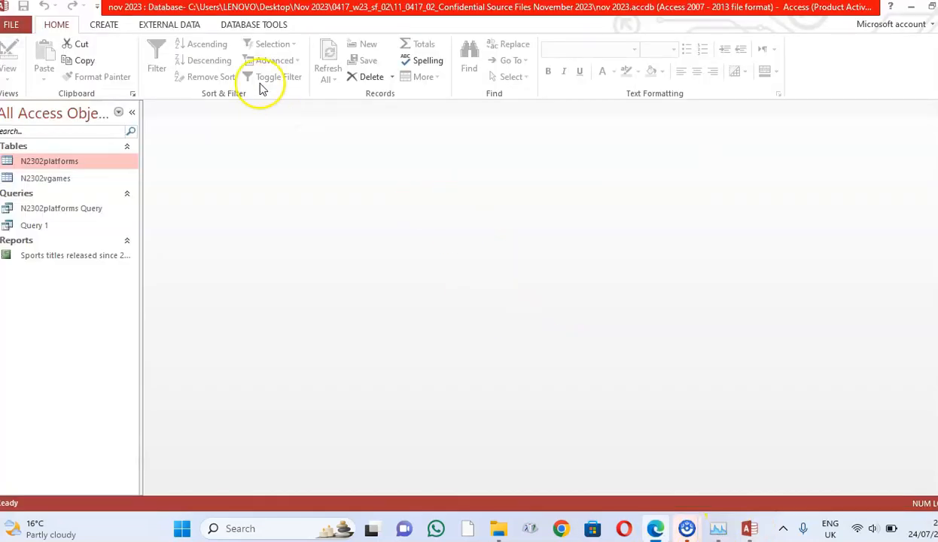
click(106, 25)
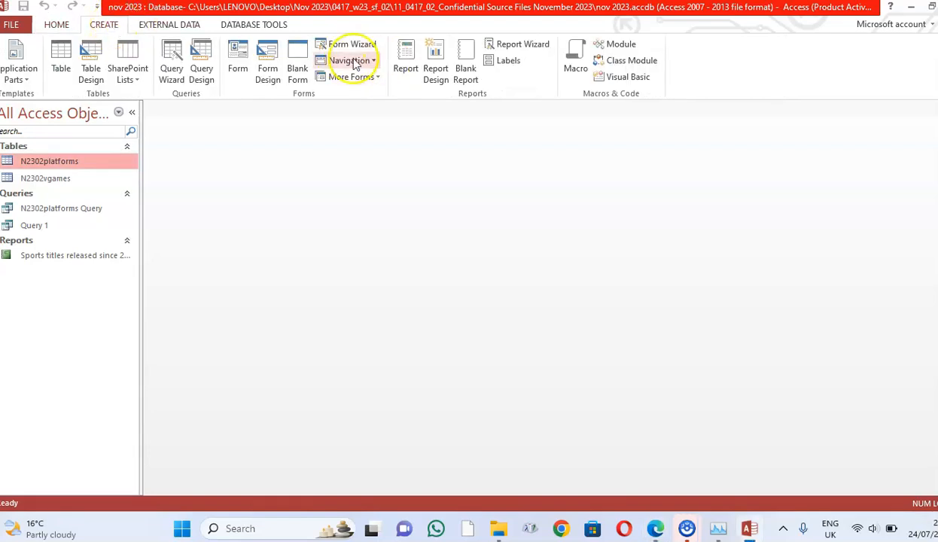
click(497, 46)
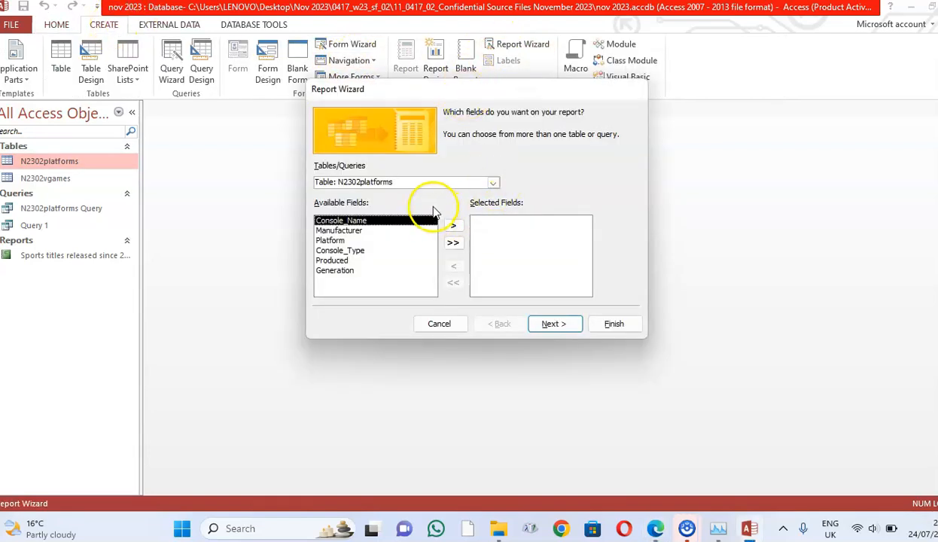
click(492, 182)
click(362, 216)
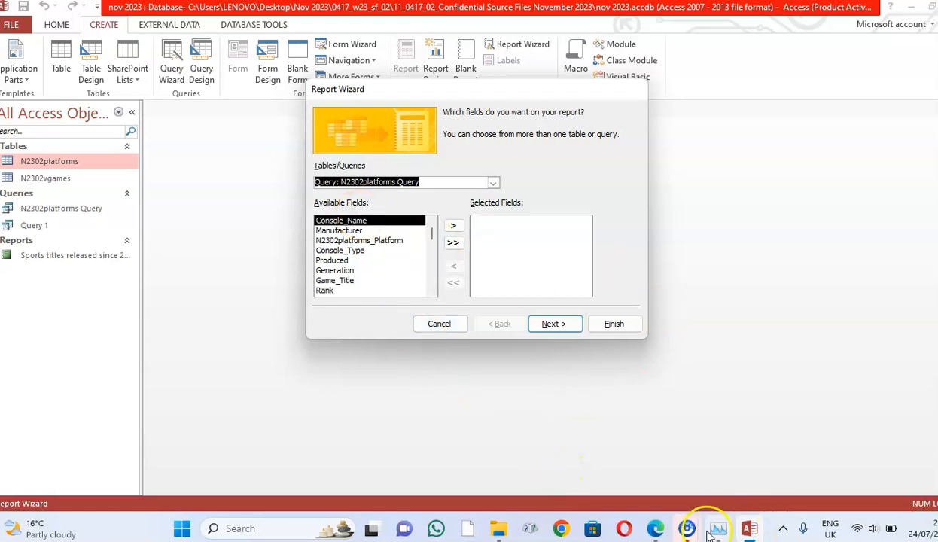
click(657, 528)
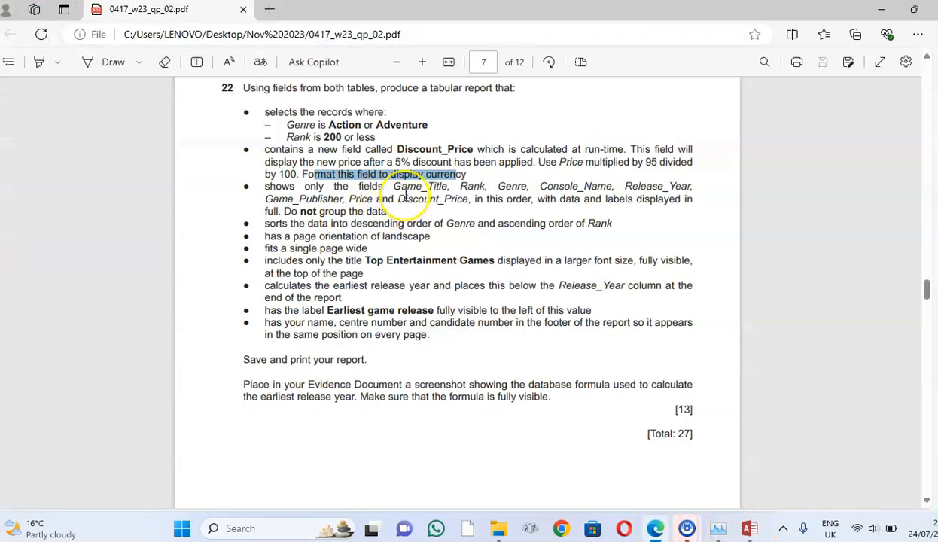
Add the Game_Title, Rank and Genre fields, in that order, to the report's selected fields.
click(657, 532)
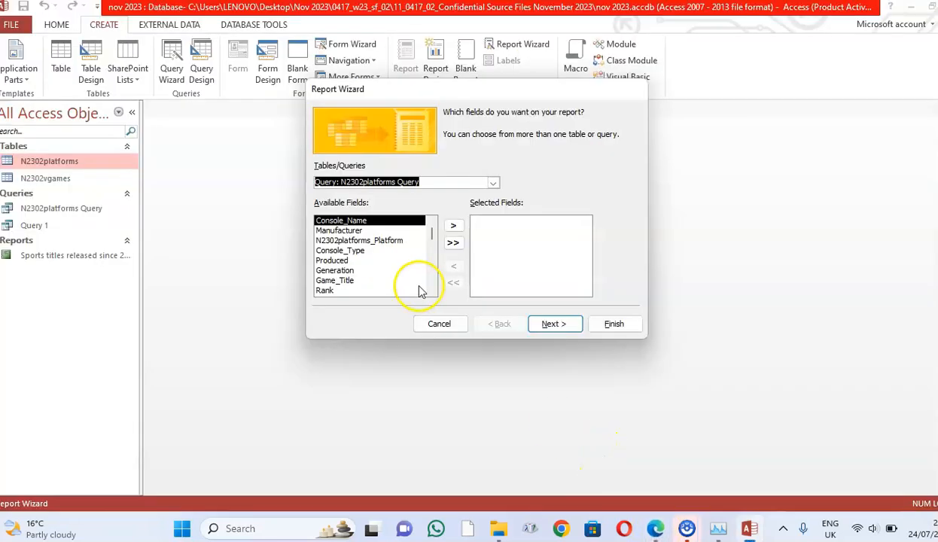
click(375, 280)
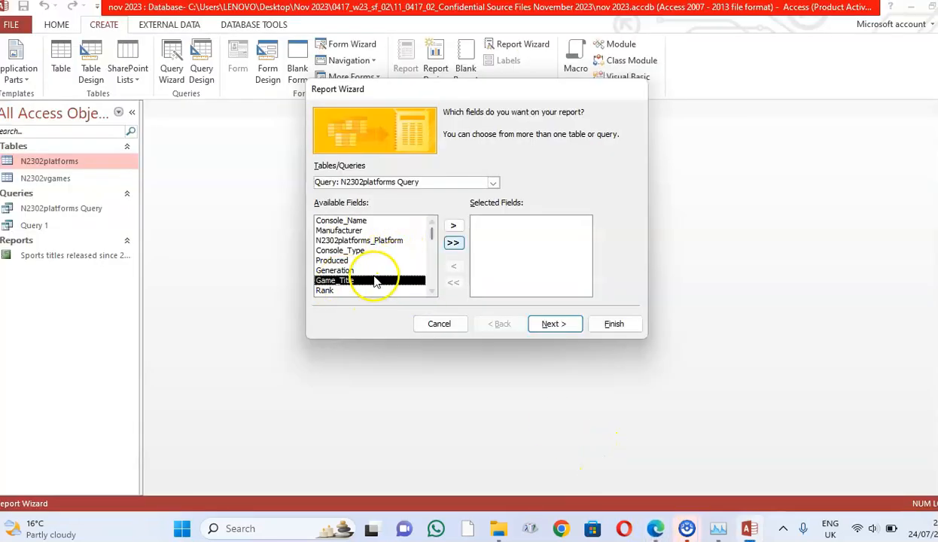
click(453, 226)
click(454, 227)
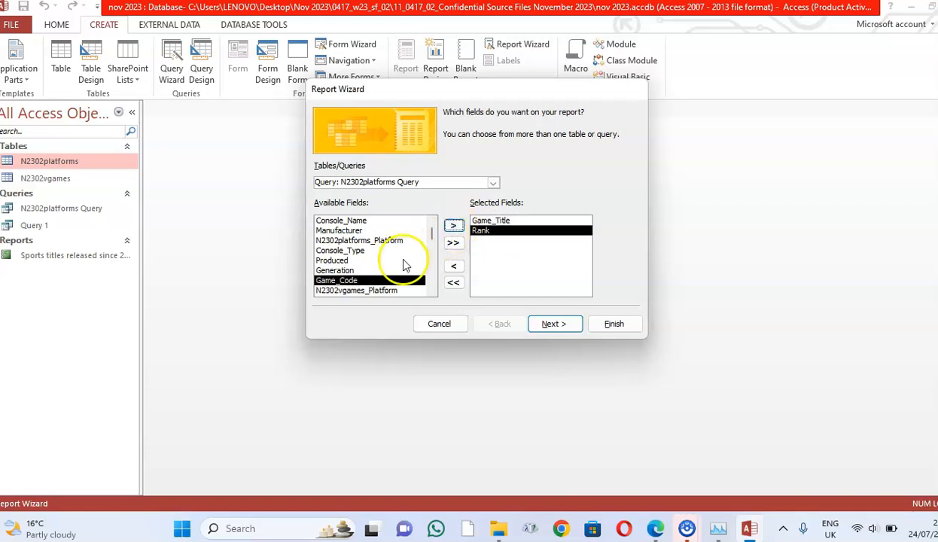
scroll(360, 268, down, 2)
click(354, 270)
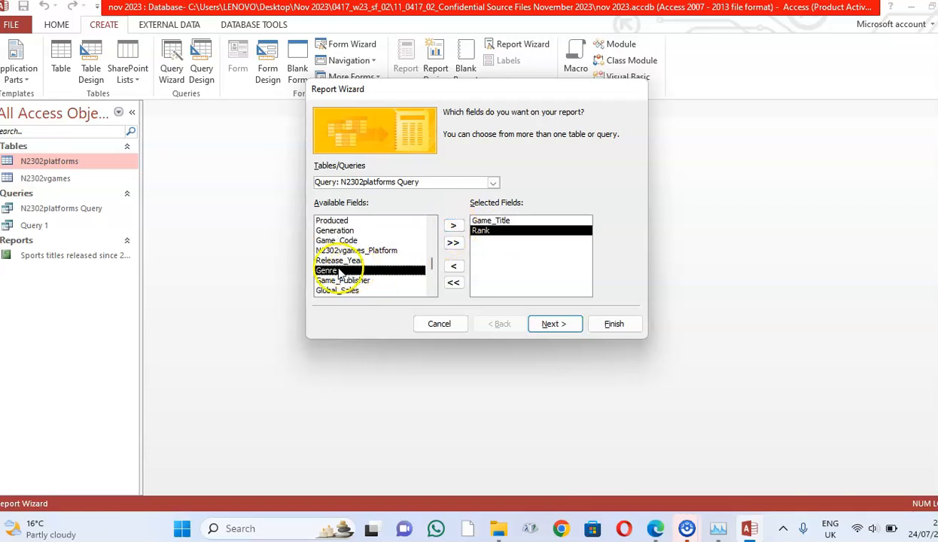
click(455, 228)
Check the field order in the exam paper, and add Console_Name, Release_Year and Game_Publisher to the report's selected fields.
click(639, 515)
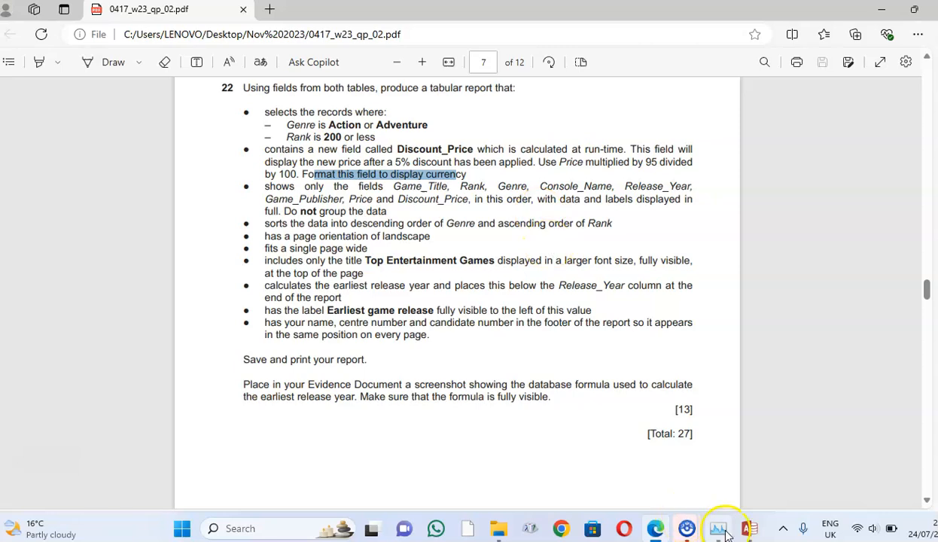
click(749, 530)
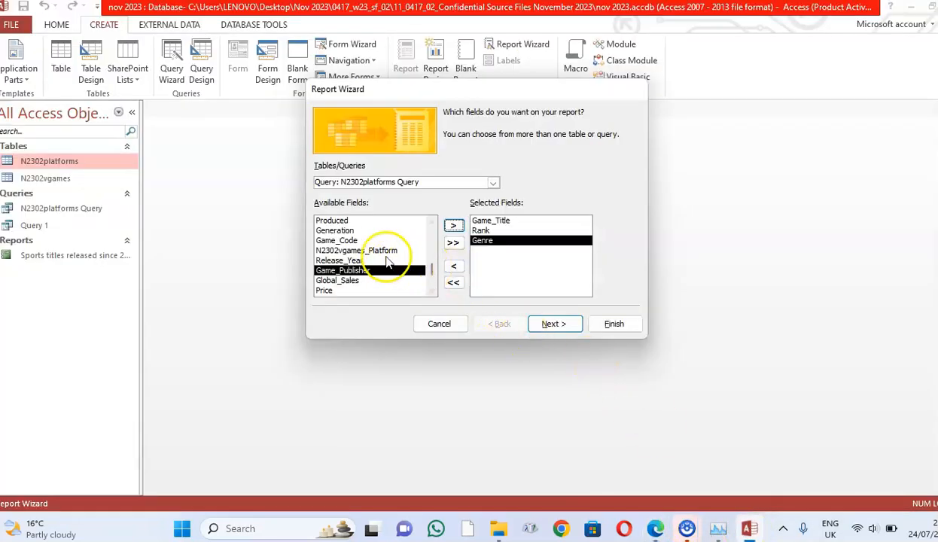
scroll(369, 256, up, 2)
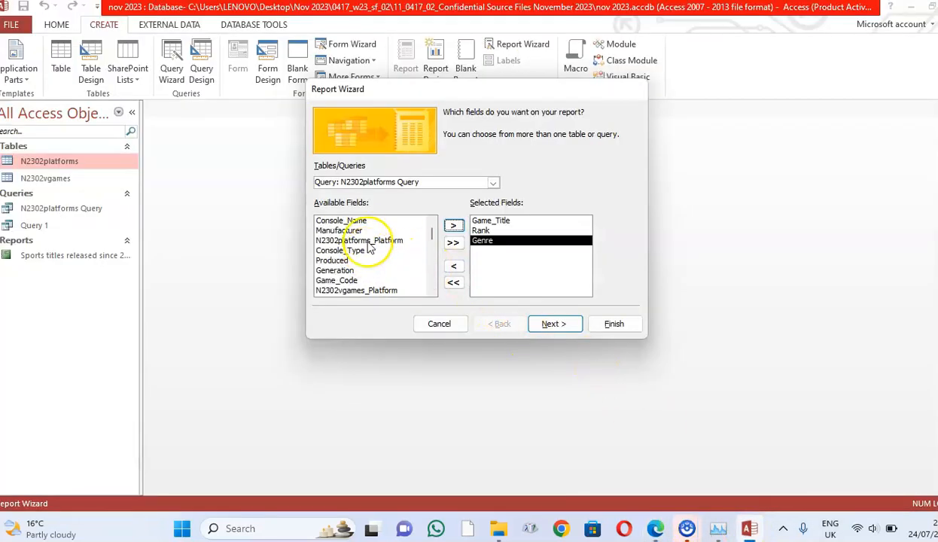
click(354, 221)
click(454, 225)
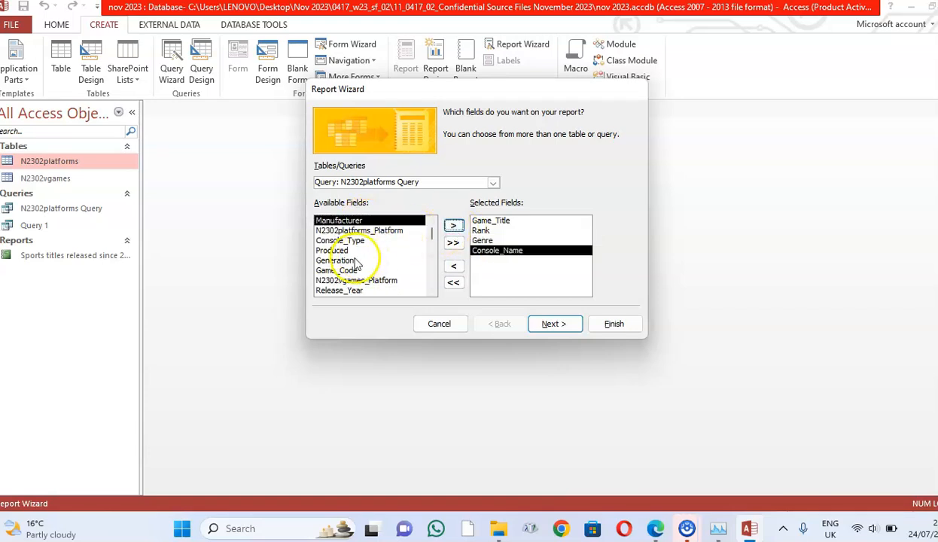
click(353, 292)
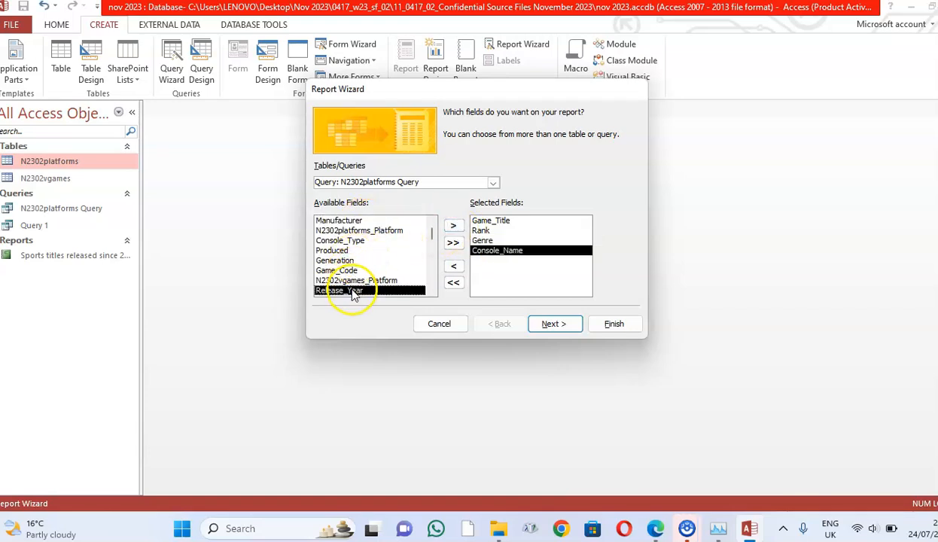
click(453, 225)
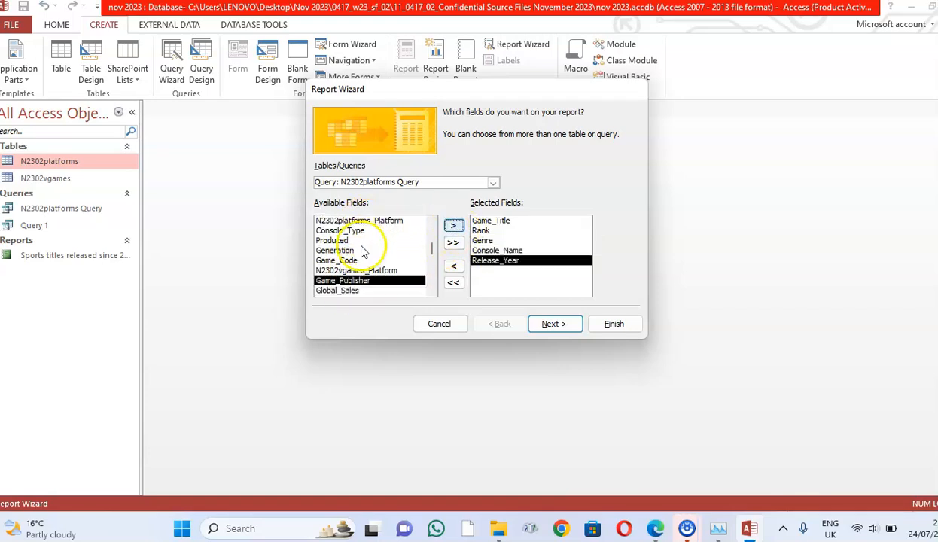
click(453, 225)
Consult the exam paper for the remaining fields, and add Price and Discount_Price to the report's selected fields.
click(656, 528)
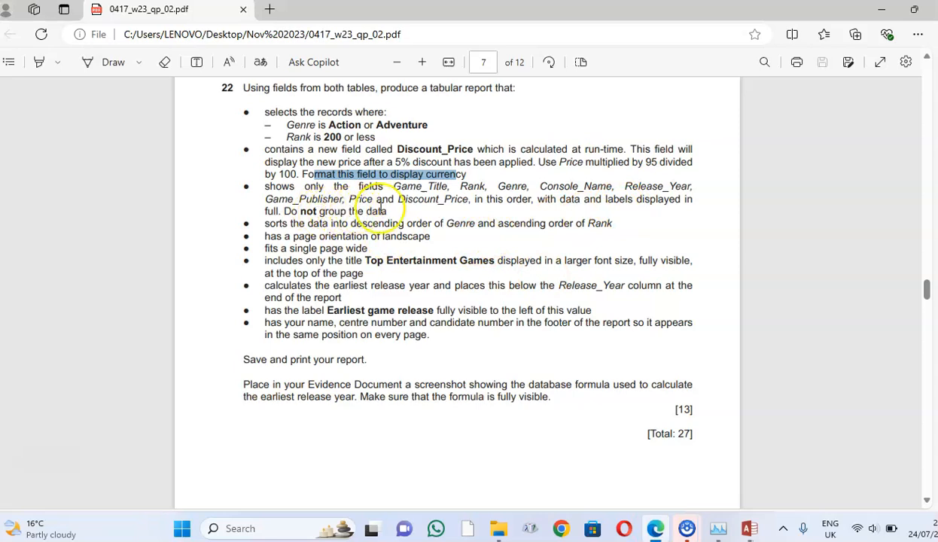
click(751, 529)
scroll(361, 272, down, 1)
click(325, 280)
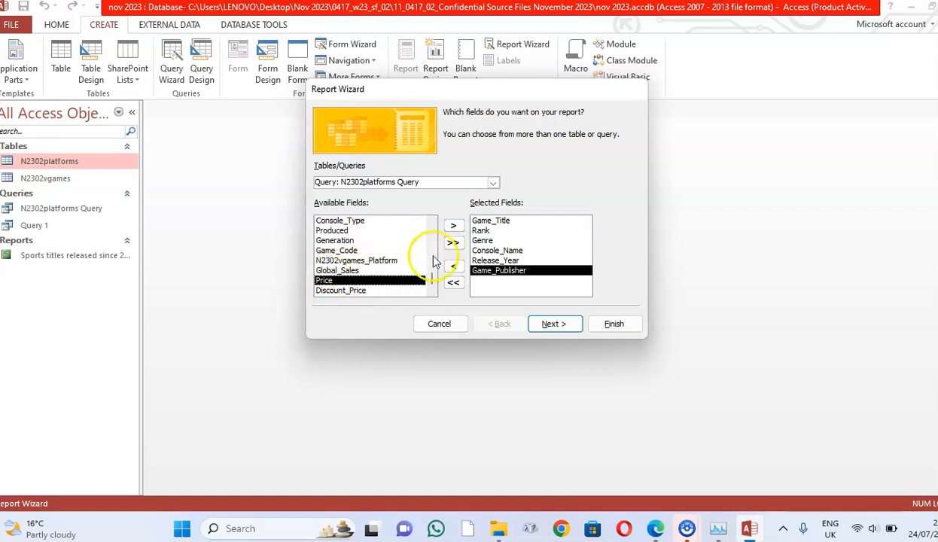
click(449, 227)
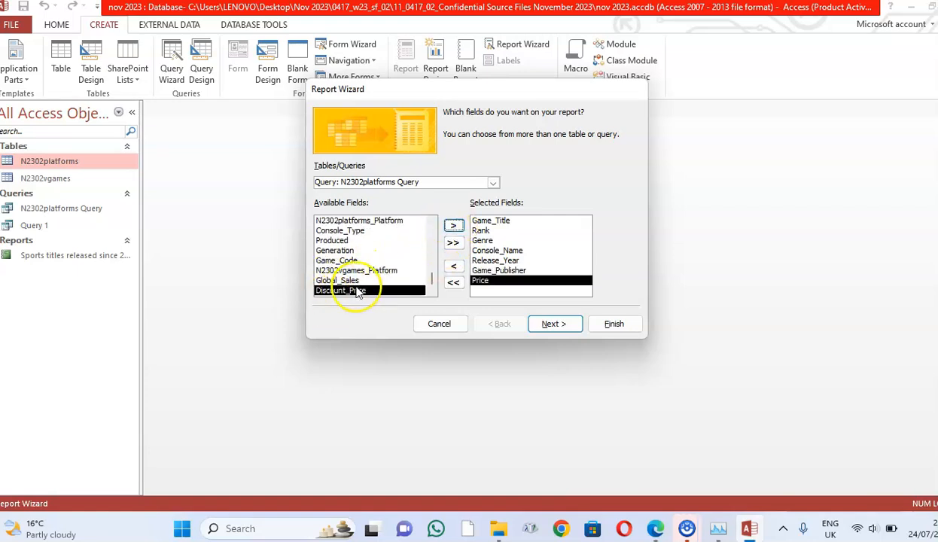
click(452, 225)
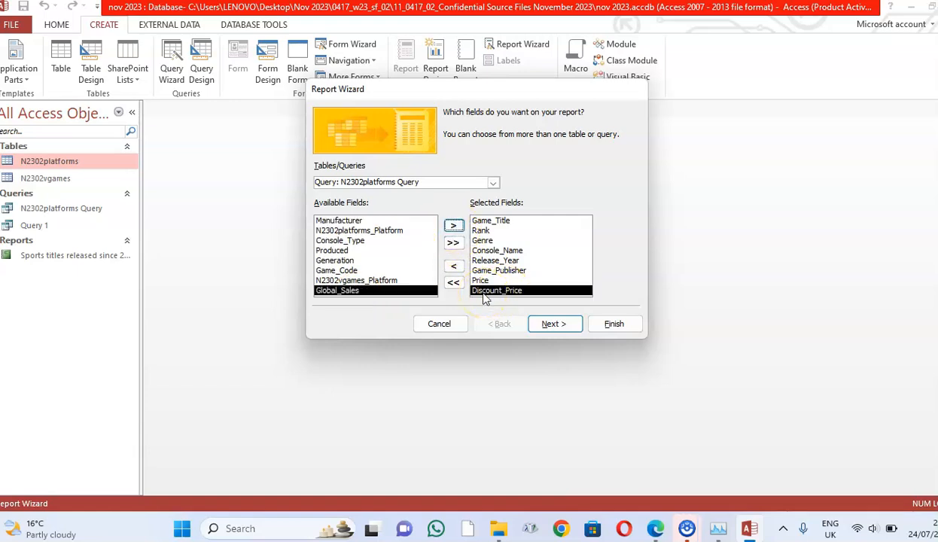
click(497, 293)
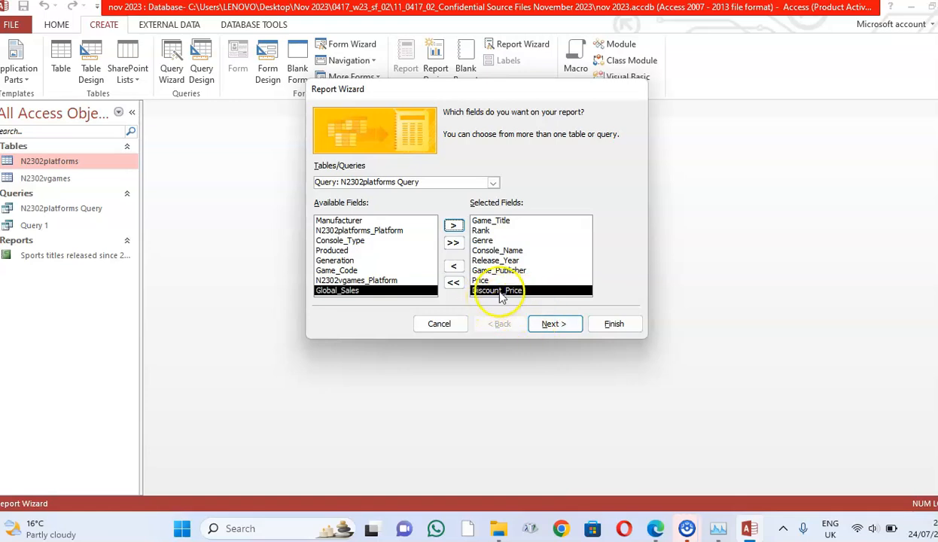
Check the grouping and sorting requirements in the exam paper, and continue to the layout options with no grouping or sort order set.
click(552, 326)
click(552, 325)
click(655, 527)
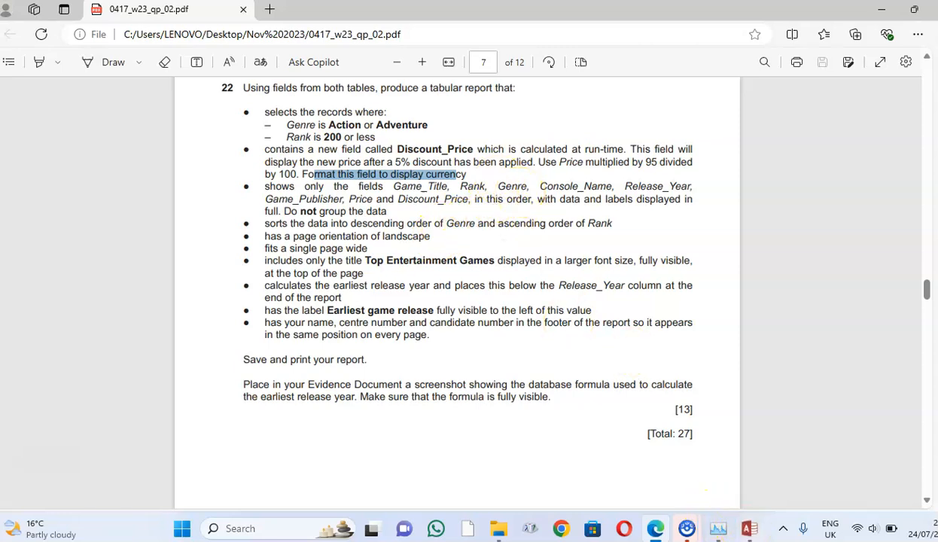
click(749, 529)
click(550, 326)
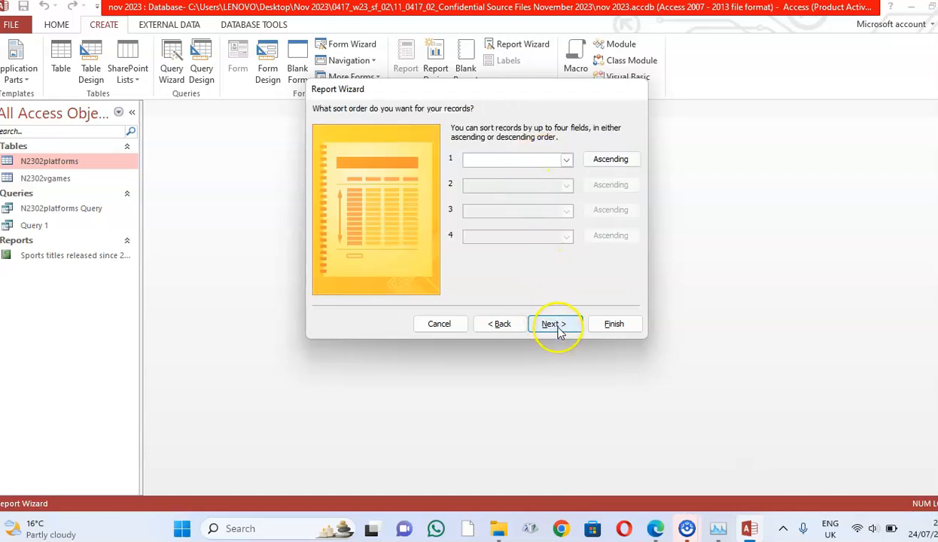
click(559, 332)
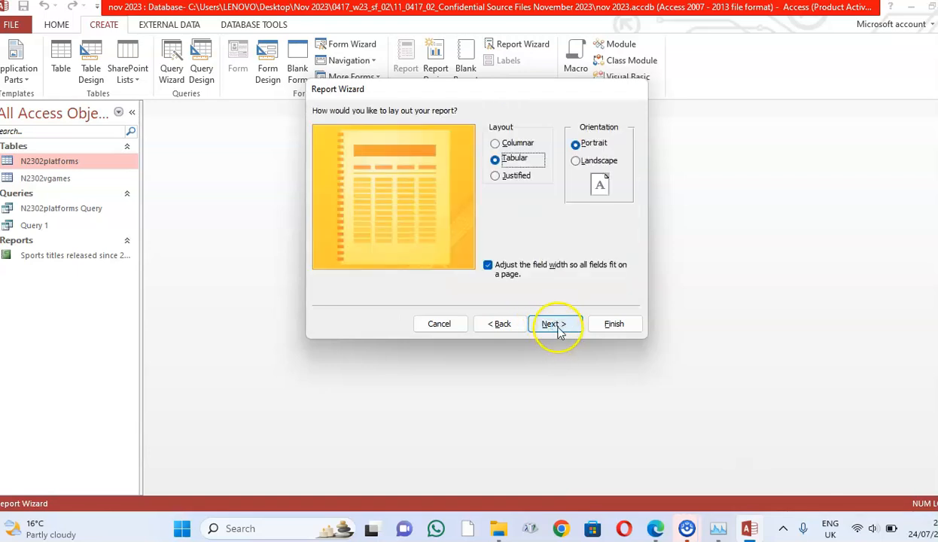
Check the required orientation in the exam paper, and set the tabular report to landscape.
click(657, 531)
click(749, 530)
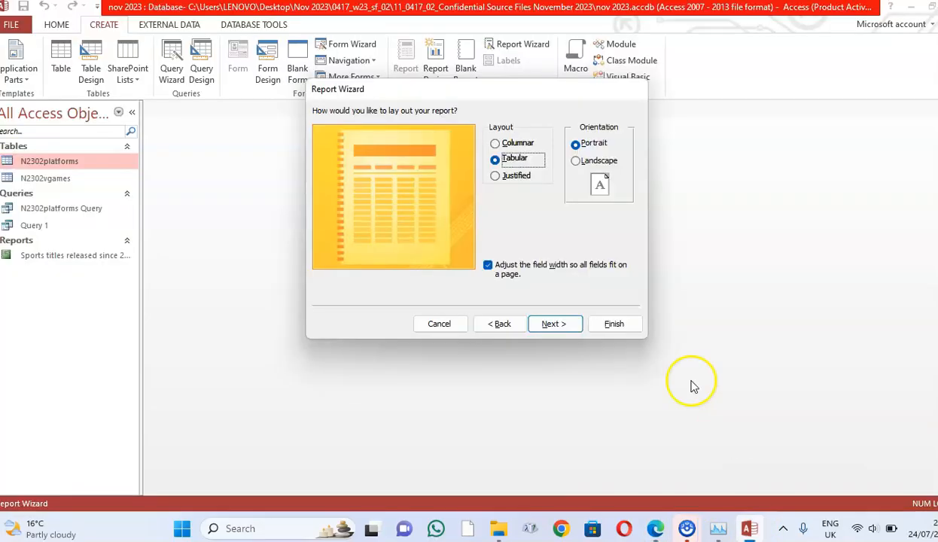
click(595, 163)
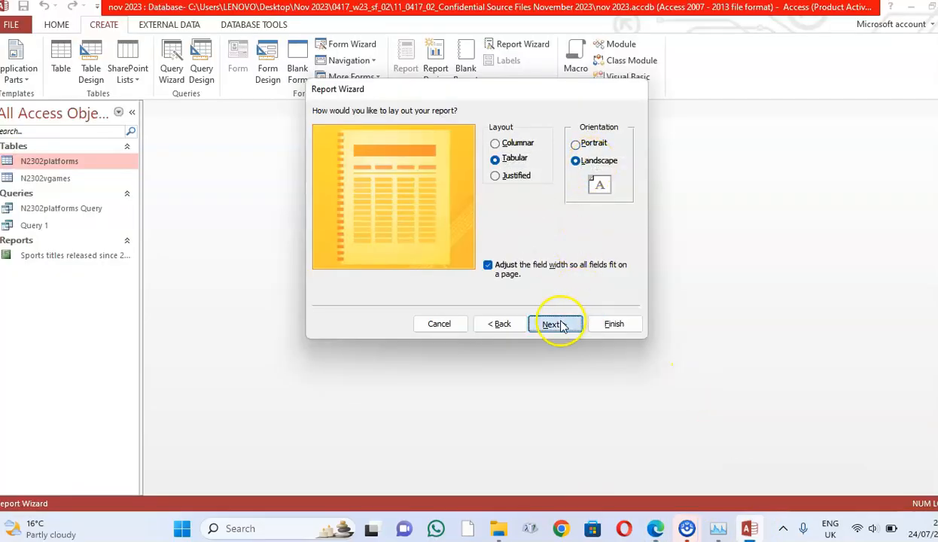
click(555, 324)
Copy the title Top Entertainment Games from the exam paper, use it as the report title, and finish the wizard.
click(682, 529)
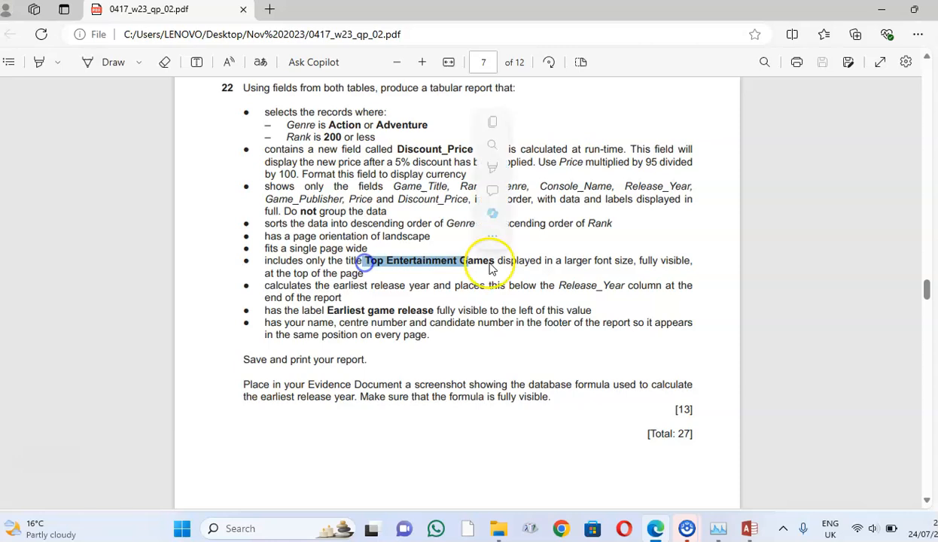
drag(365, 261, 491, 262)
key(ctrl+c)
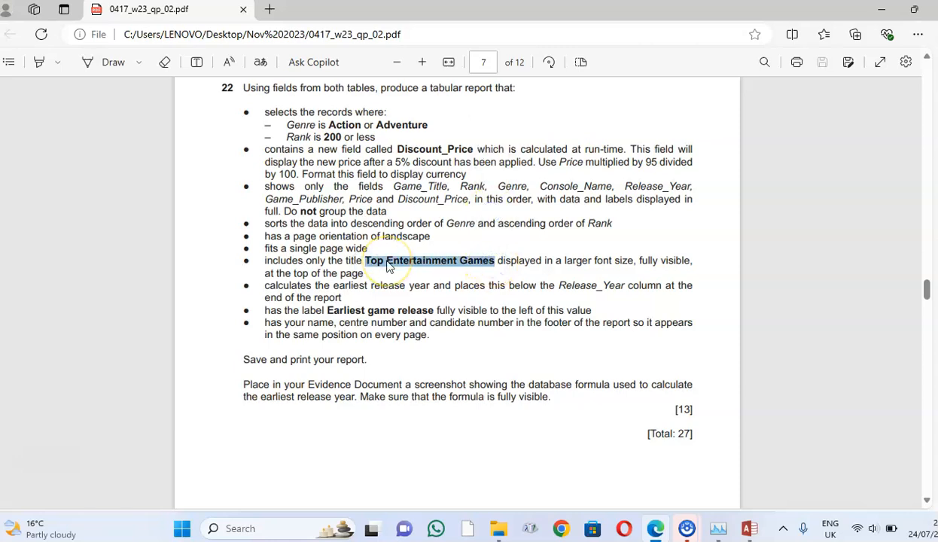
key(alt+Tab)
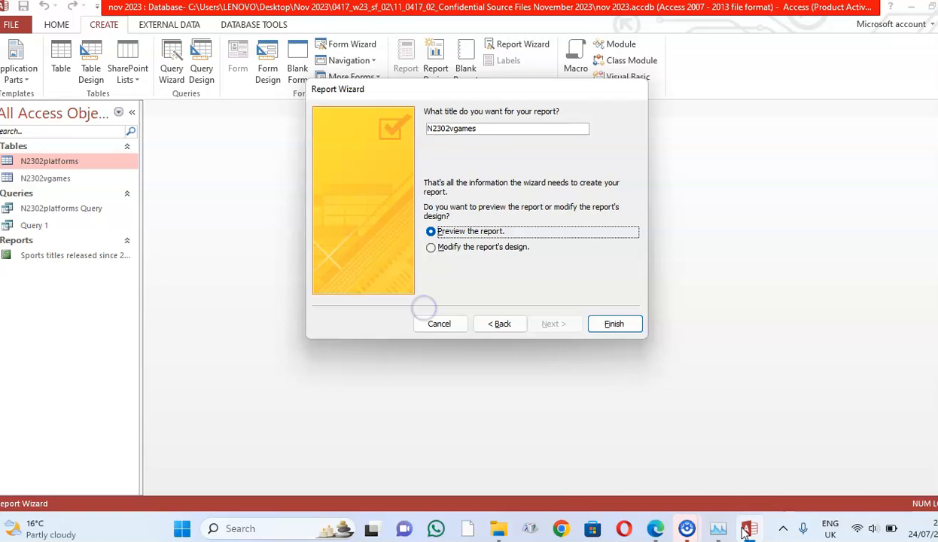
drag(486, 134, 426, 130)
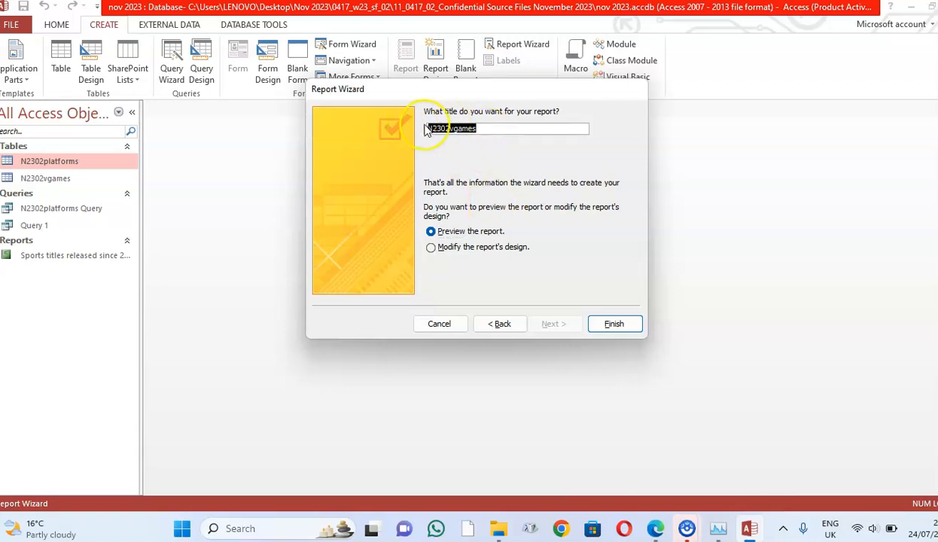
key(ctrl+v)
click(614, 324)
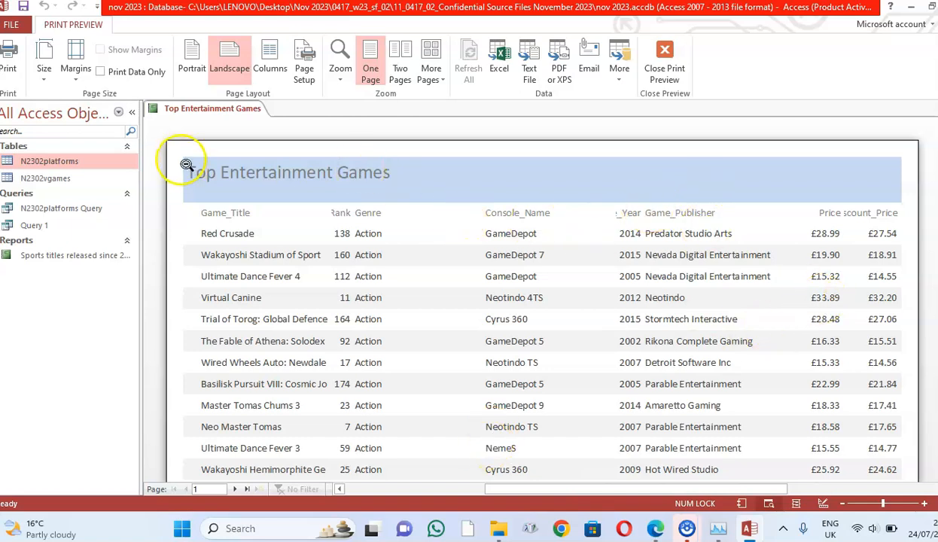
Switch the Top Entertainment Games report from print preview to Layout View.
right_click(192, 113)
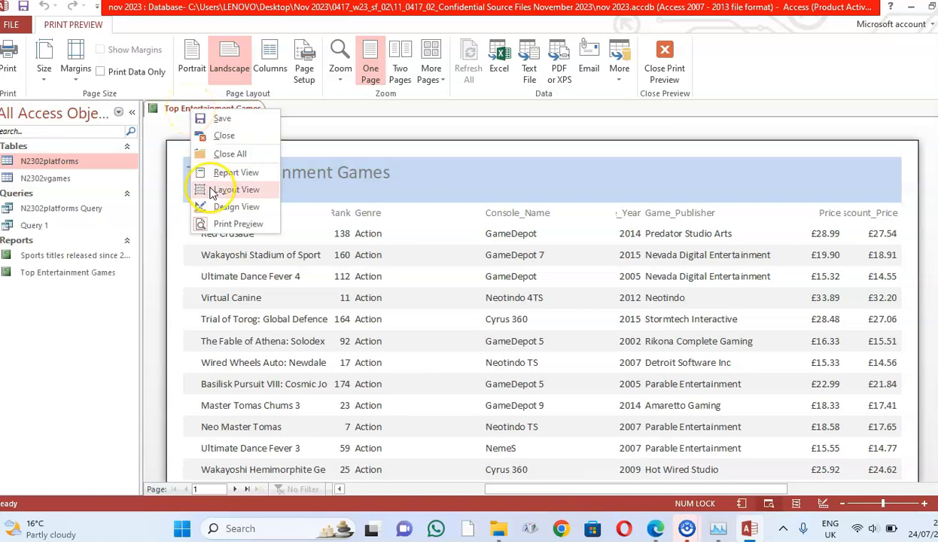
click(238, 224)
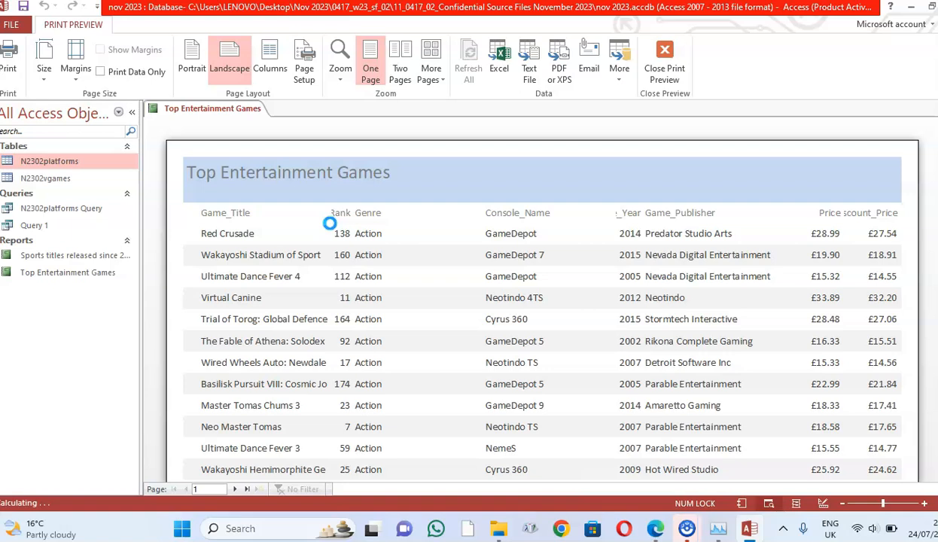
click(374, 223)
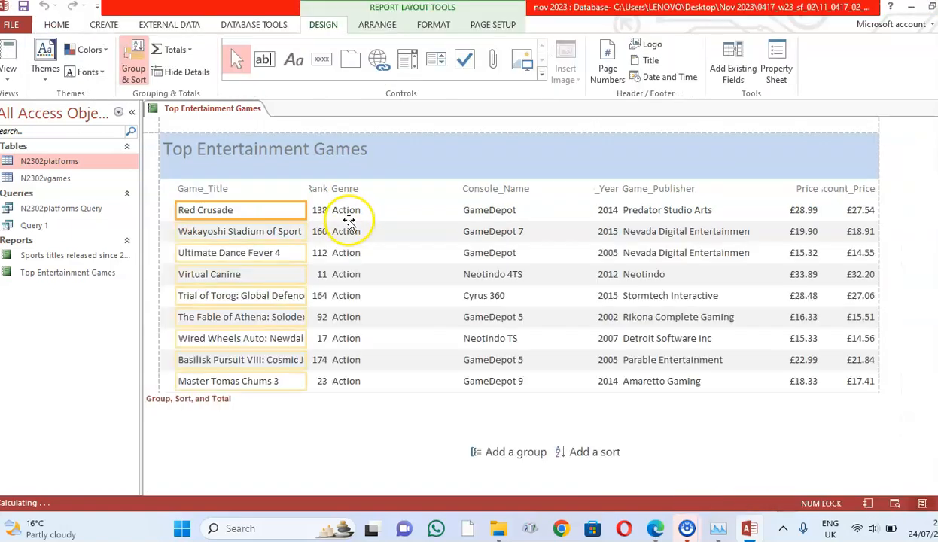
Narrow the Genre label and data column to fit its contents, and shift it right, away from the Rank column.
click(350, 190)
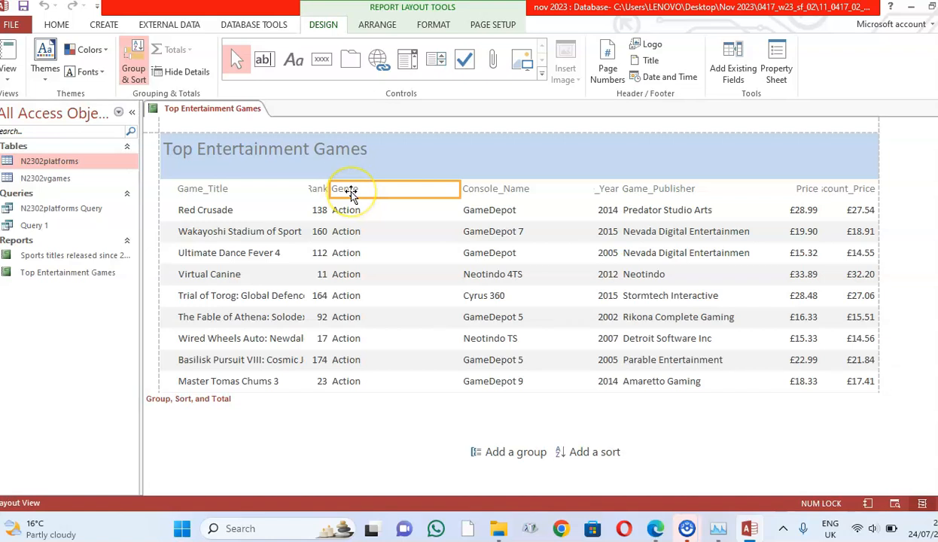
click(349, 211)
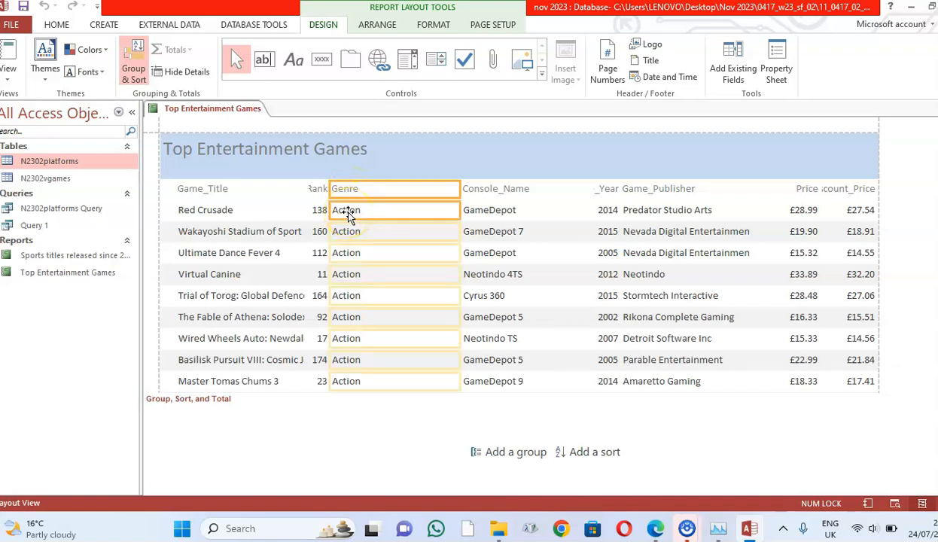
drag(459, 192, 376, 192)
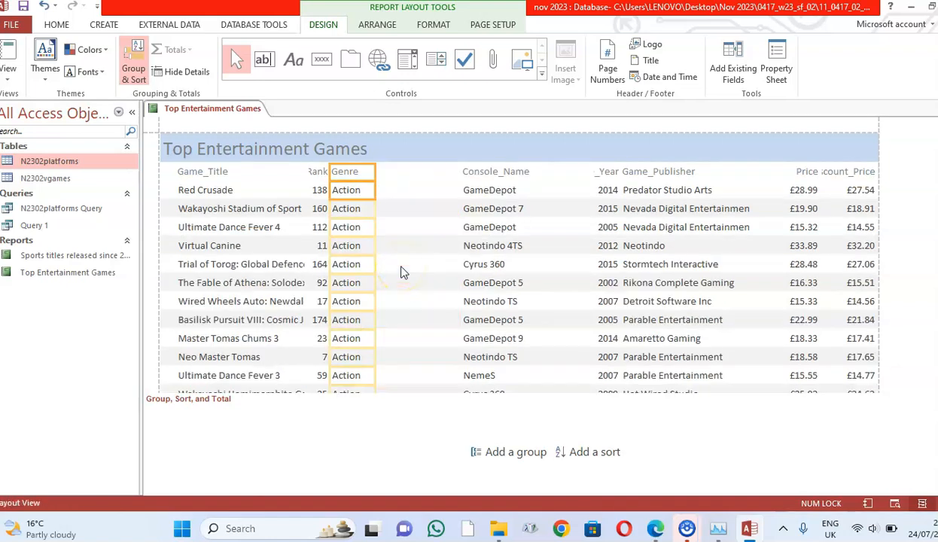
key(Right)
key(Right)
key(Right)
key(Right)
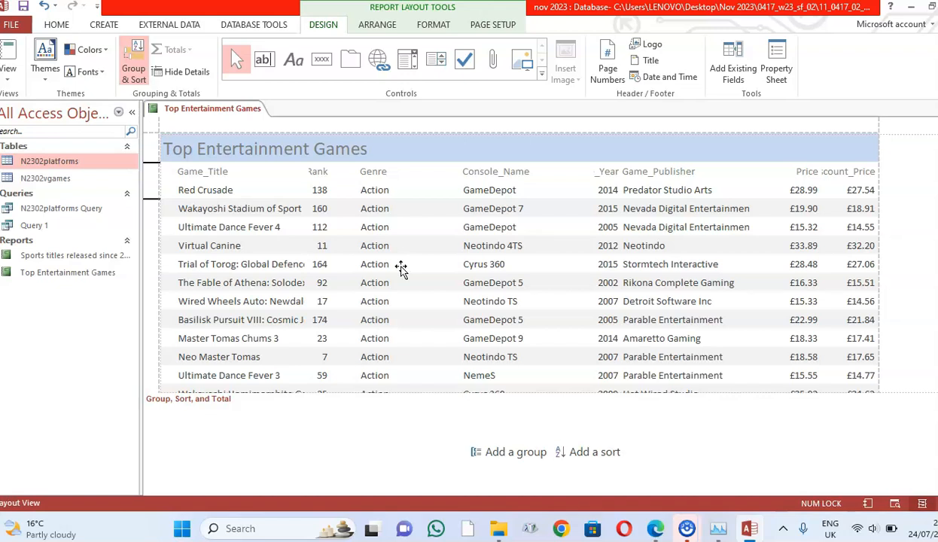
Widen the Rank label and data column so the heading fits in full.
click(322, 189)
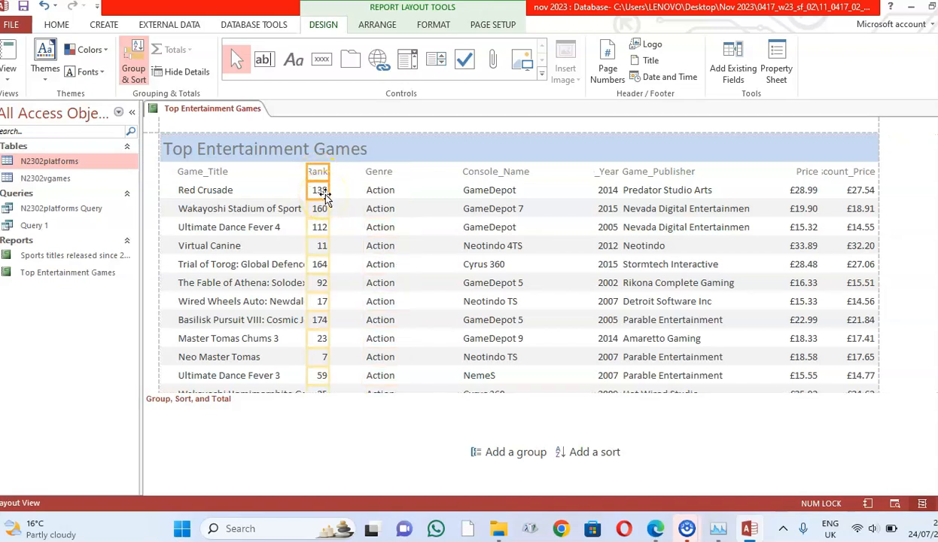
click(331, 178)
click(320, 175)
shift+click(322, 191)
drag(329, 174, 342, 174)
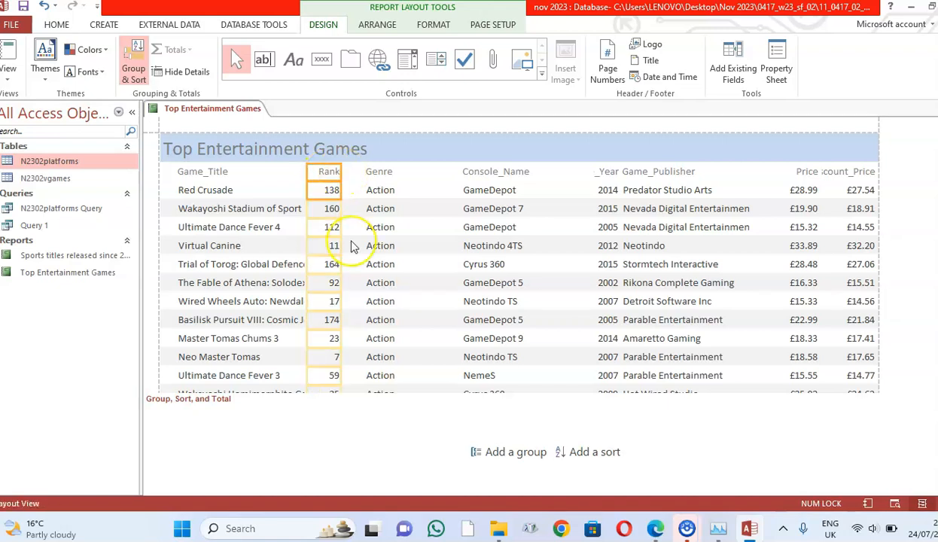
Shift the Rank column right until it sits directly beside the Genre column, leaving space after Game_Title.
key(Right)
key(Right)
key(Right)
key(Right)
key(Right)
key(Right)
key(Right)
key(Right)
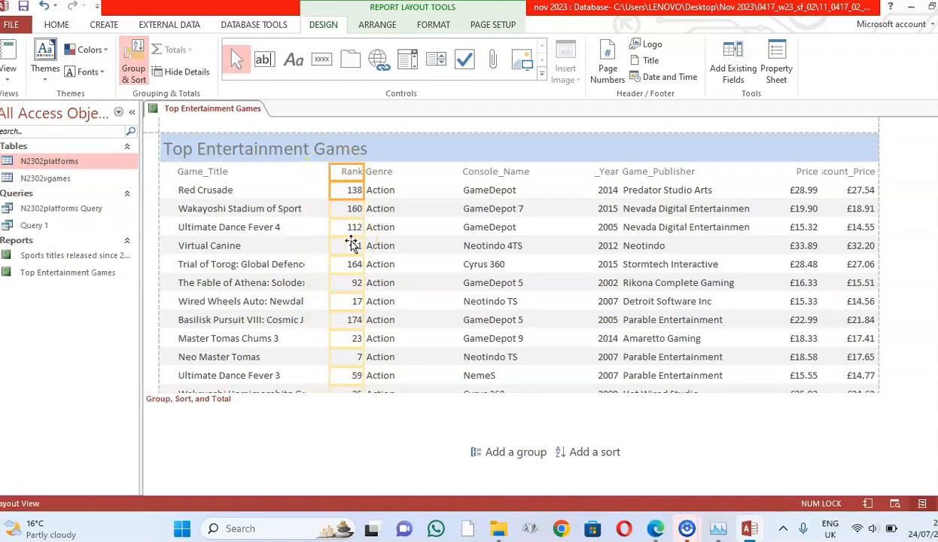
Shift the Rank and Genre labels and data columns right together, making room for a wider Game_Title column.
click(382, 174)
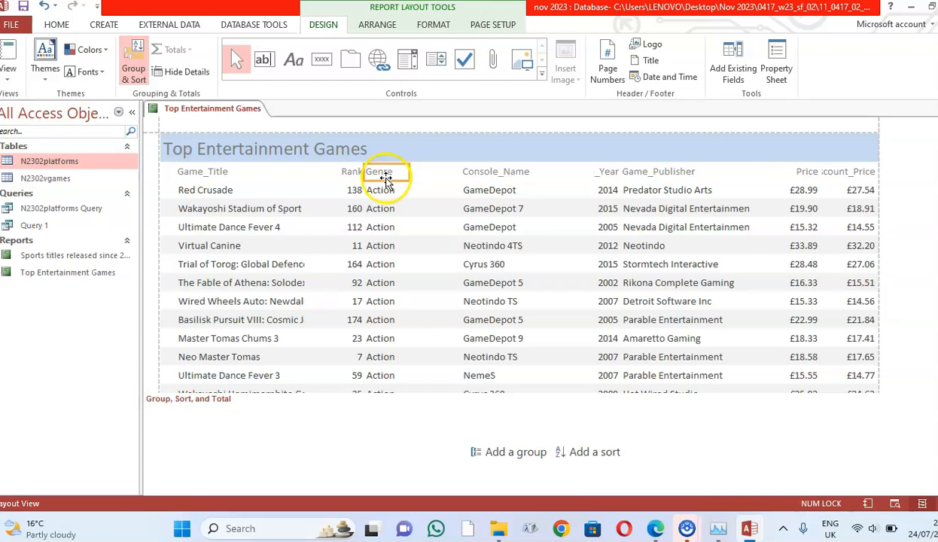
shift+click(384, 193)
shift+click(350, 172)
shift+click(351, 189)
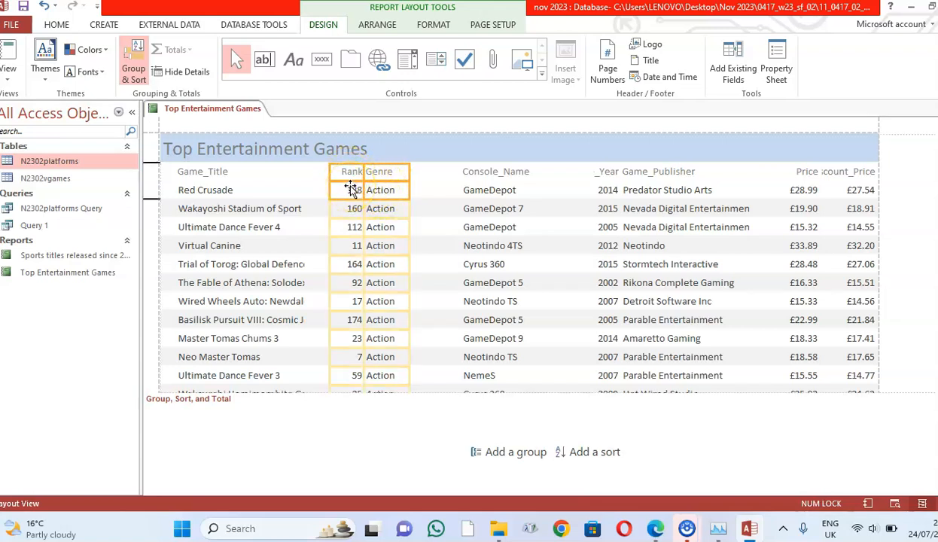
key(Right)
key(Right)
key(Right)
key(Right)
key(Right)
key(Right)
key(Right)
key(Right)
key(Right)
Widen the Game_Title label and data column so the long game titles display in full.
click(207, 173)
shift+click(218, 194)
drag(307, 189, 343, 190)
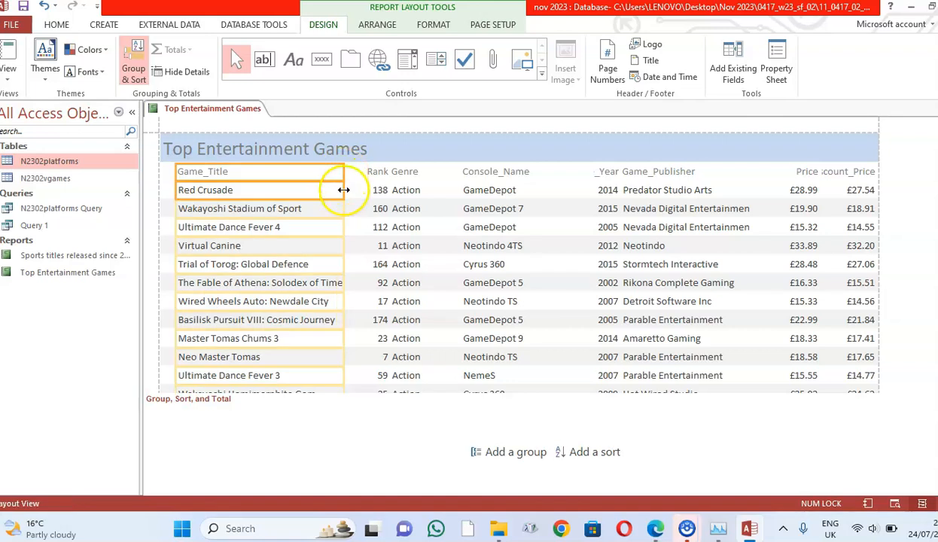
Shift the Rank and Genre columns slightly left so they sit close beside the Game_Title column.
click(377, 174)
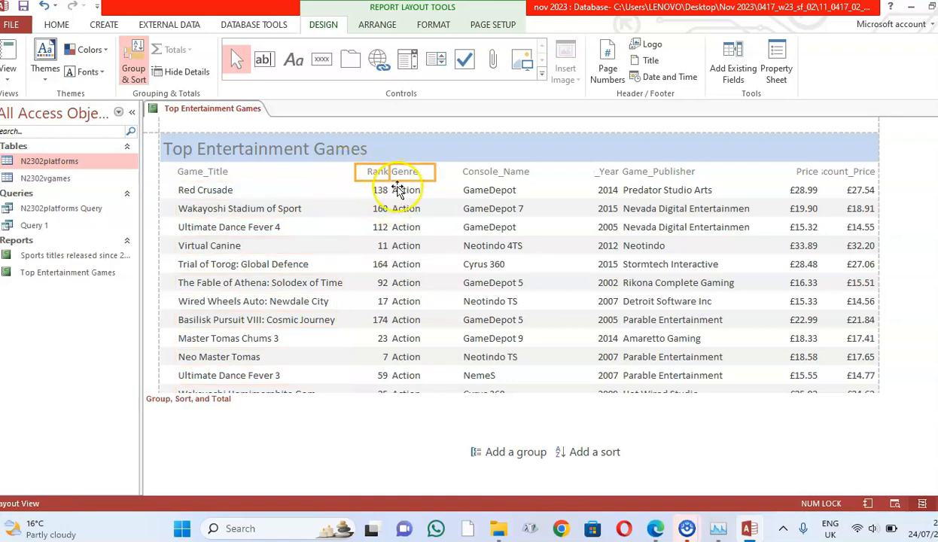
shift+click(382, 191)
shift+click(401, 193)
key(Left)
key(Left)
Narrow the Console_Name label and data column to fit its heading, and shift it left towards the Genre column.
click(499, 174)
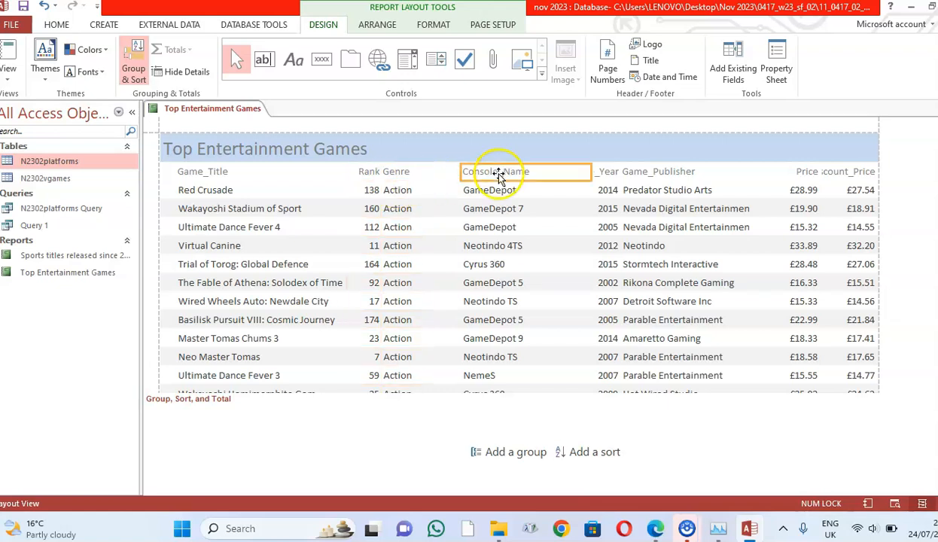
shift+click(515, 192)
drag(594, 174, 544, 180)
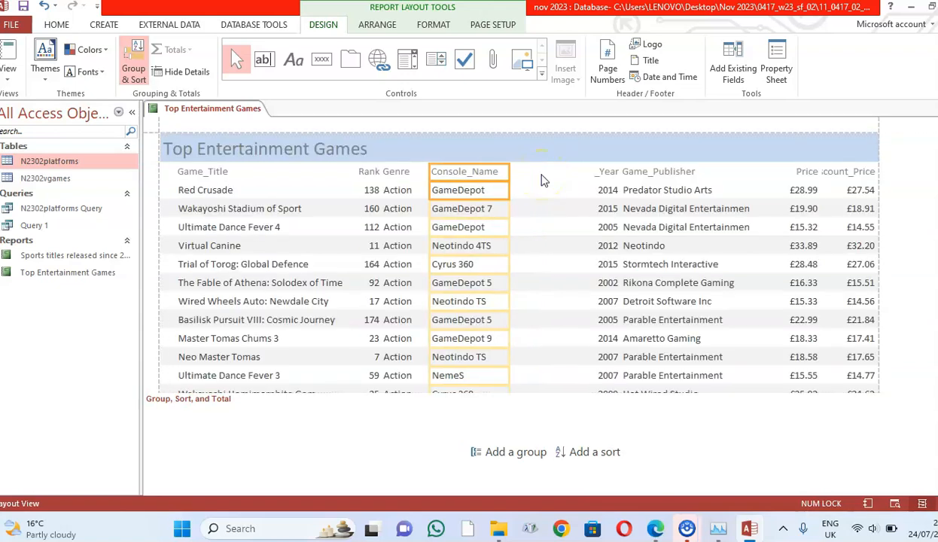
Widen the Release_Year label and data column so the heading fits in full, and shift it left beside Console_Name.
click(607, 175)
shift+click(611, 193)
drag(592, 176, 554, 174)
key(Left)
key(Left)
key(Left)
key(Left)
key(Left)
key(Left)
key(Left)
key(Left)
key(Left)
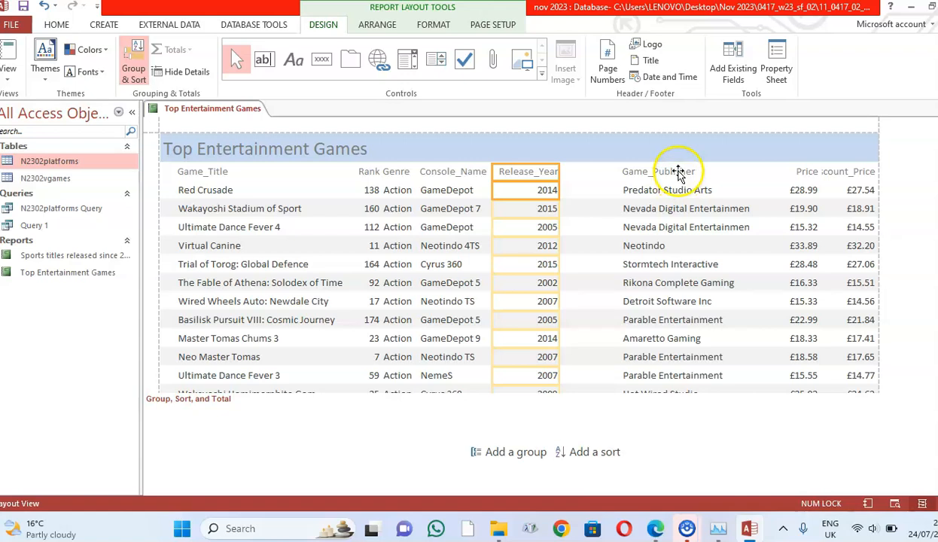
Shift the Game_Publisher label and data column left until it sits directly beside the Release_Year column.
click(676, 175)
shift+click(681, 194)
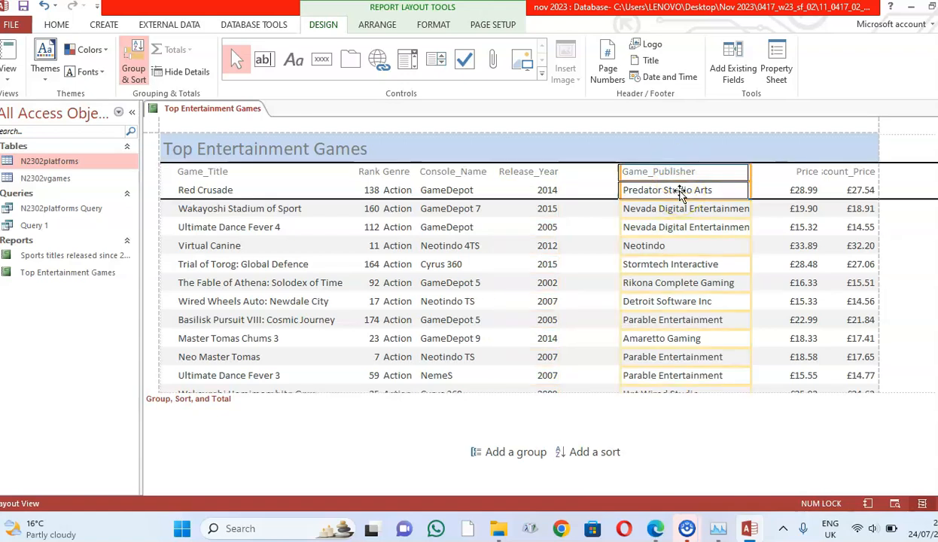
key(Left)
key(Left)
key(Left)
key(Left)
key(Left)
key(Left)
key(Left)
key(Left)
key(Left)
key(Left)
key(Left)
key(Left)
key(Left)
key(Left)
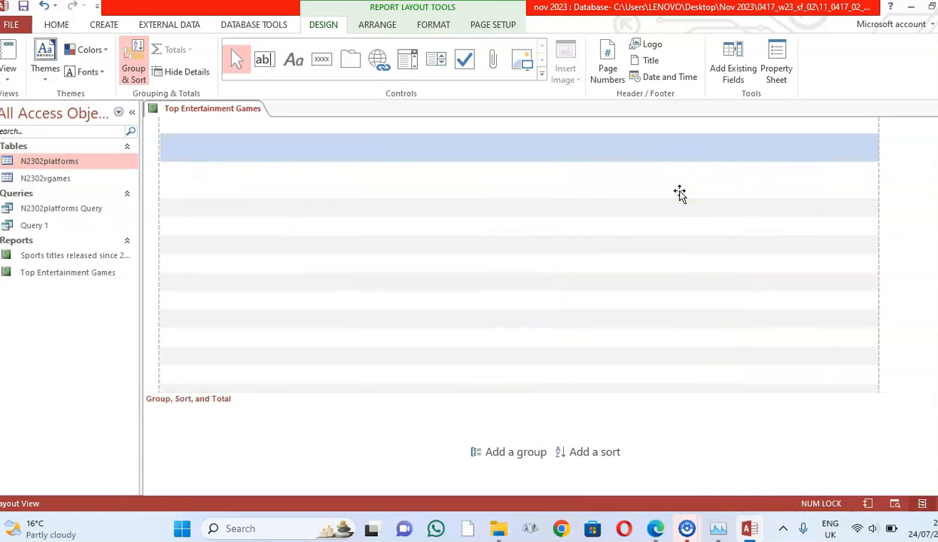
Shift the Price label and data column left towards Game_Publisher, leaving space before Discount_Price.
click(769, 172)
click(776, 219)
key(Left)
key(Left)
key(Left)
key(Left)
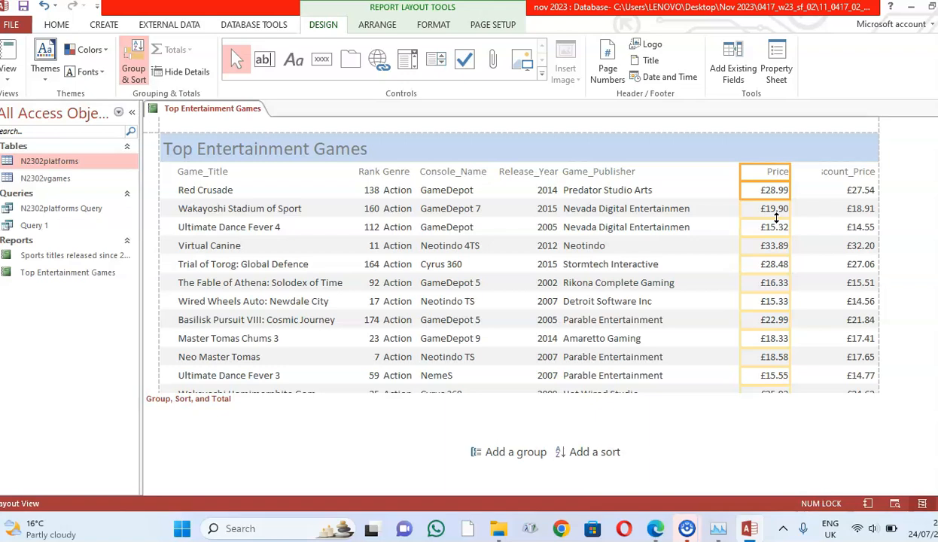
Widen the Discount_Price label and data column so the heading fits in full, and shift it left from the page edge.
click(844, 186)
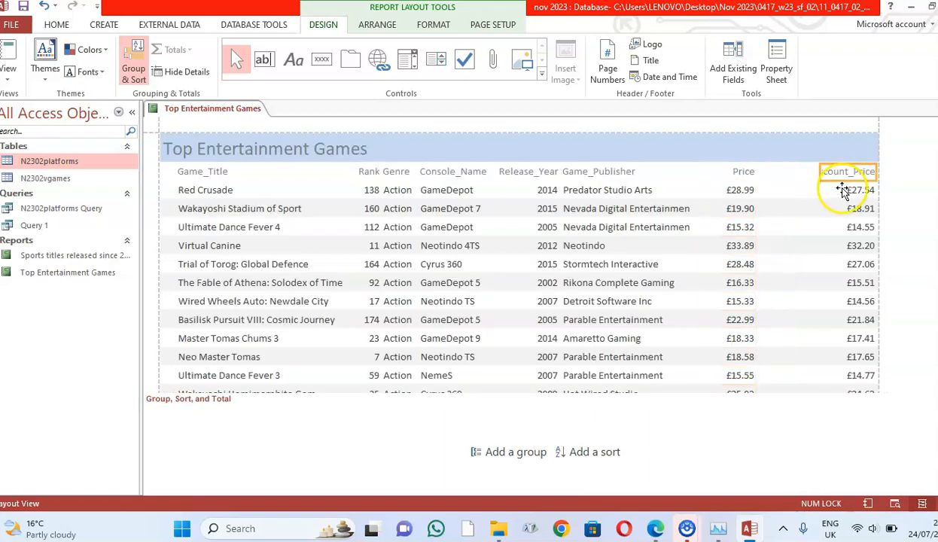
drag(820, 171, 789, 173)
key(Left)
key(Left)
key(Left)
key(Left)
key(Left)
key(Left)
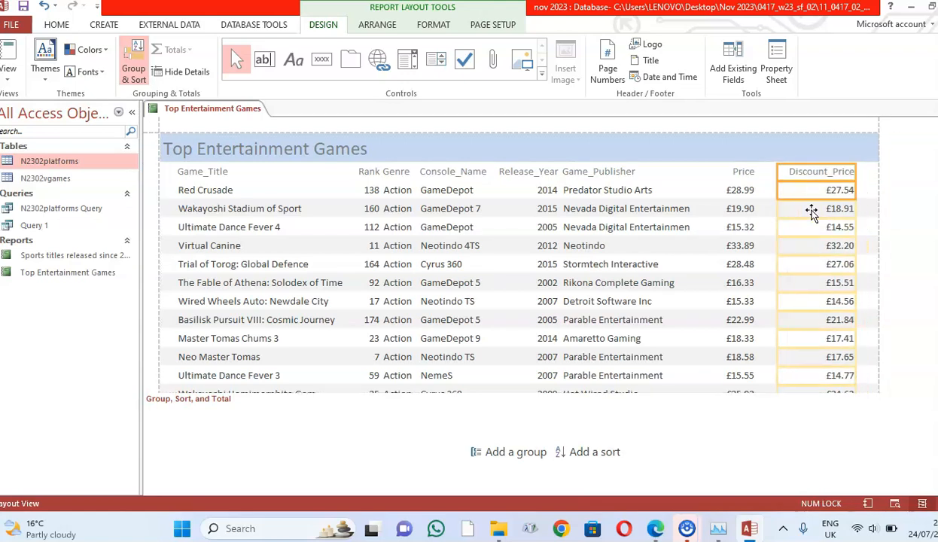
Check the earliest-year requirement in the question paper PDF, and add a Min total to the Release_Year column in Access.
click(657, 529)
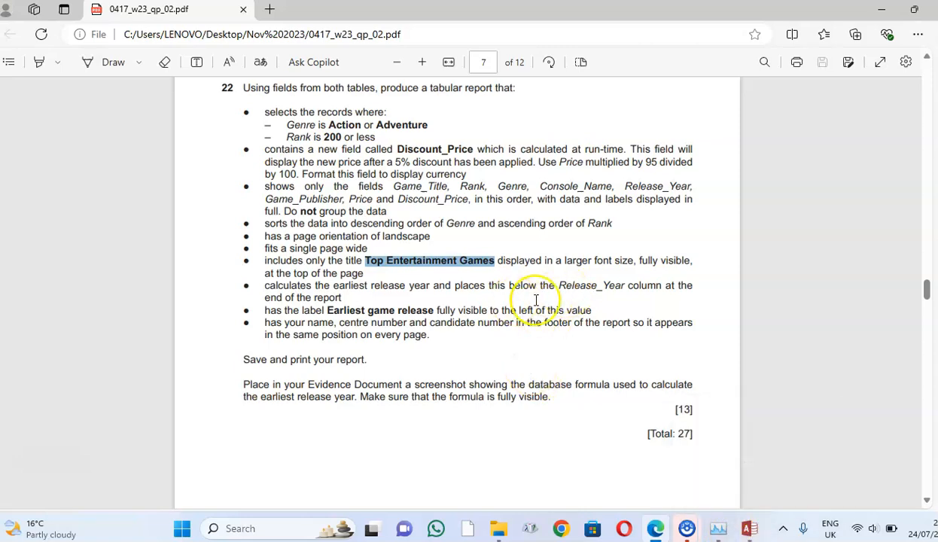
click(759, 525)
click(541, 192)
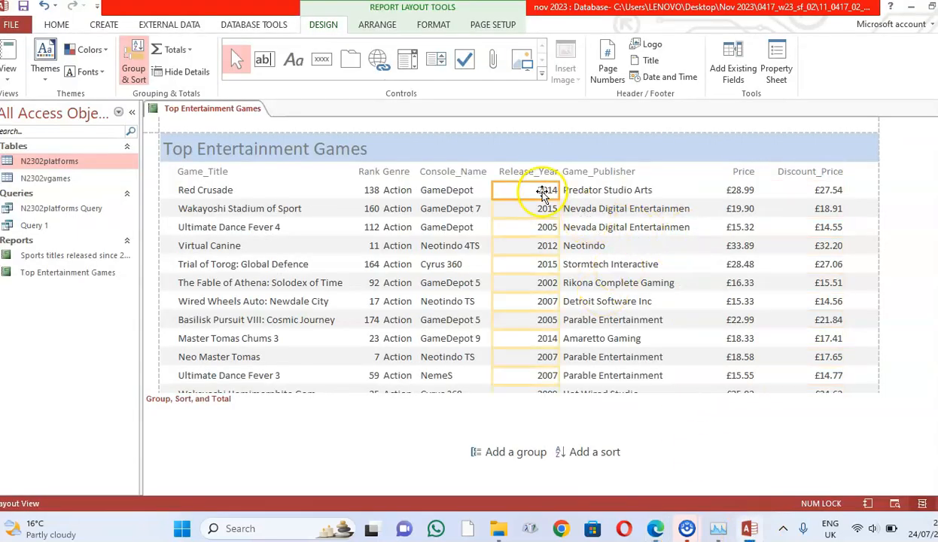
click(540, 172)
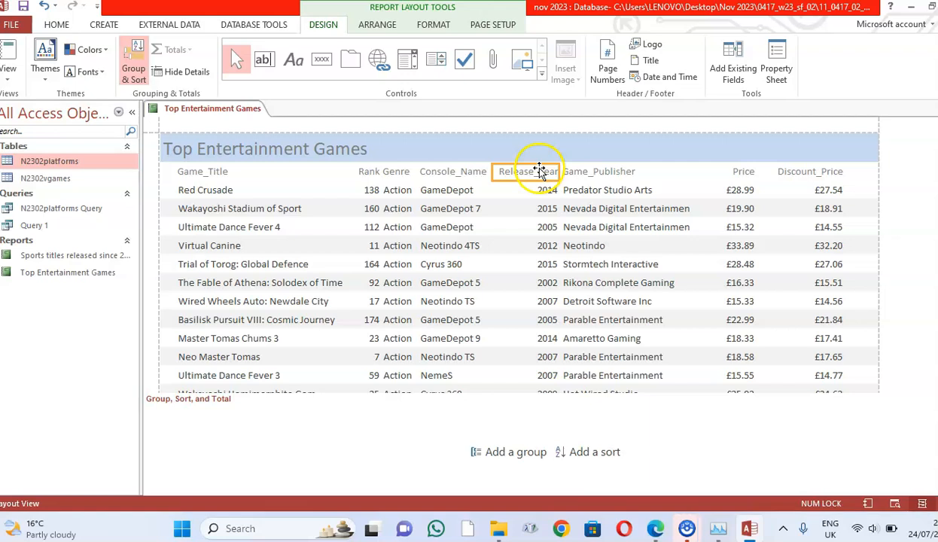
click(539, 195)
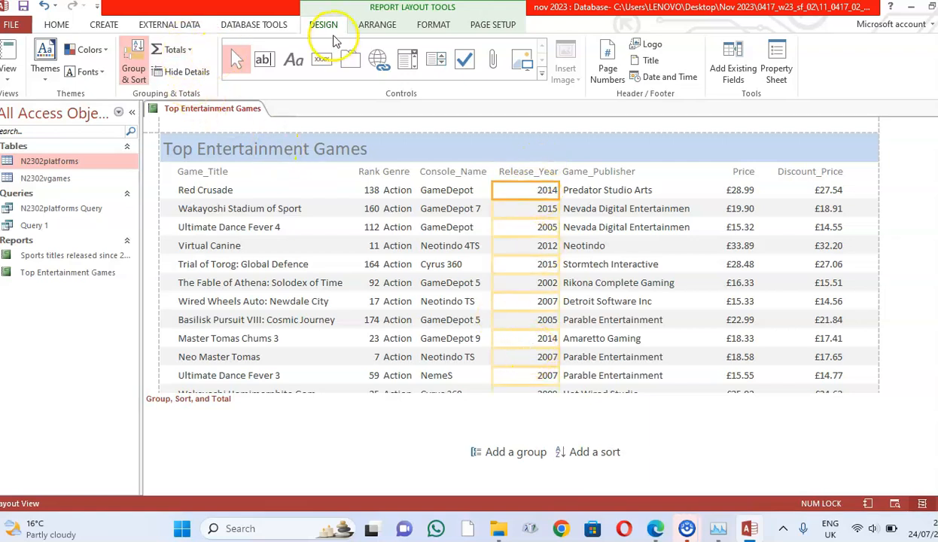
click(188, 53)
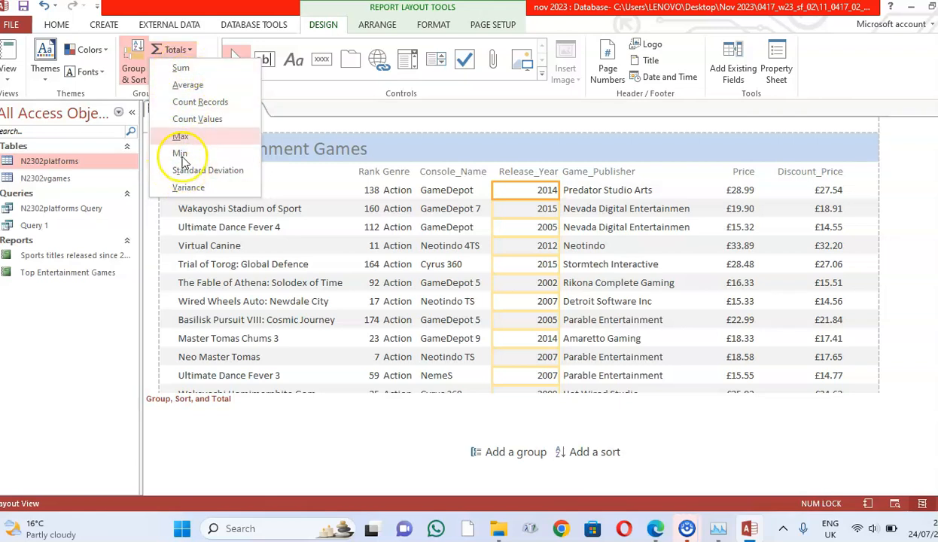
click(188, 188)
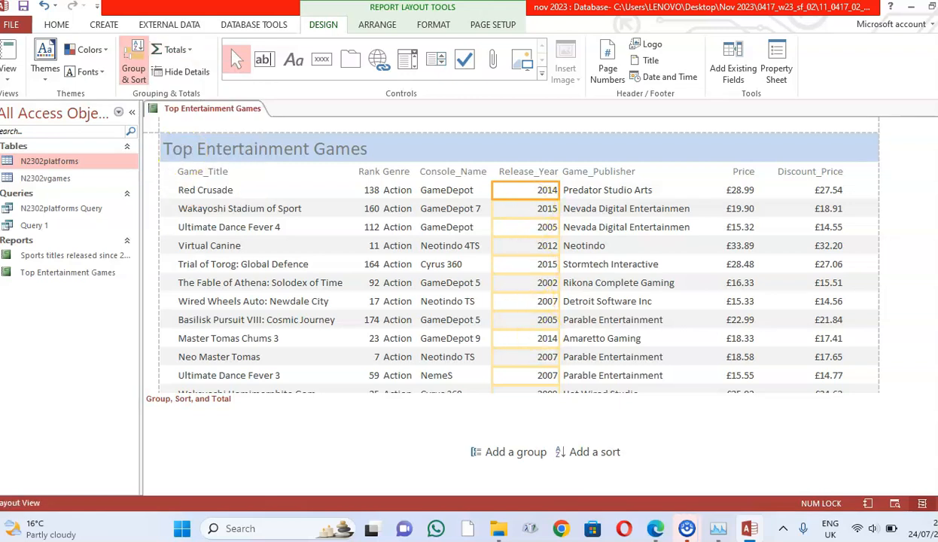
scroll(520, 256, down, 10)
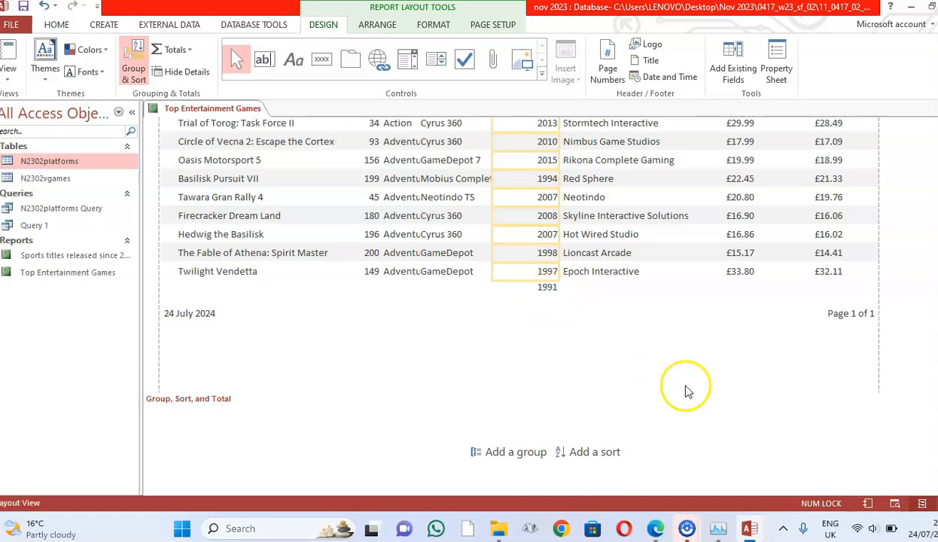
Select the label text Earliest game release in question 22 of the PDF, and return to the Access report.
mouse_move(752, 536)
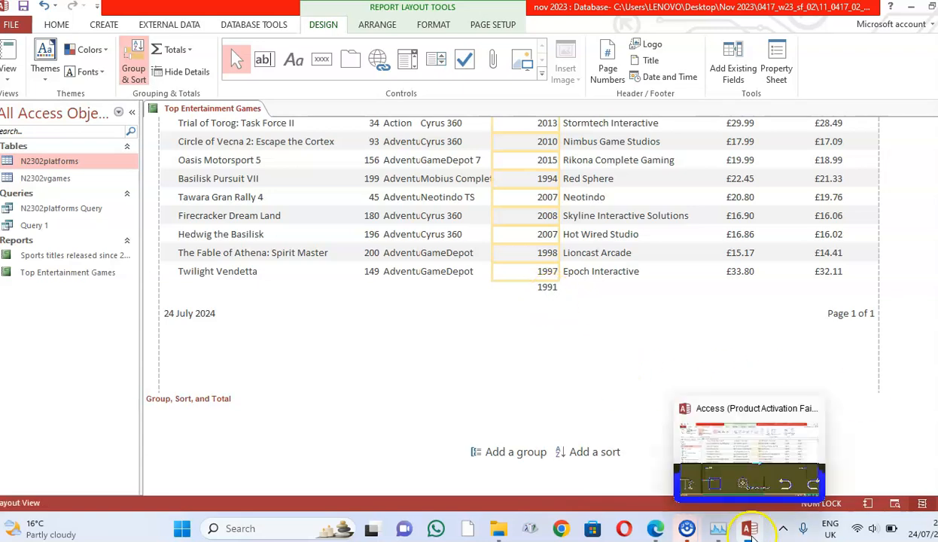
click(656, 530)
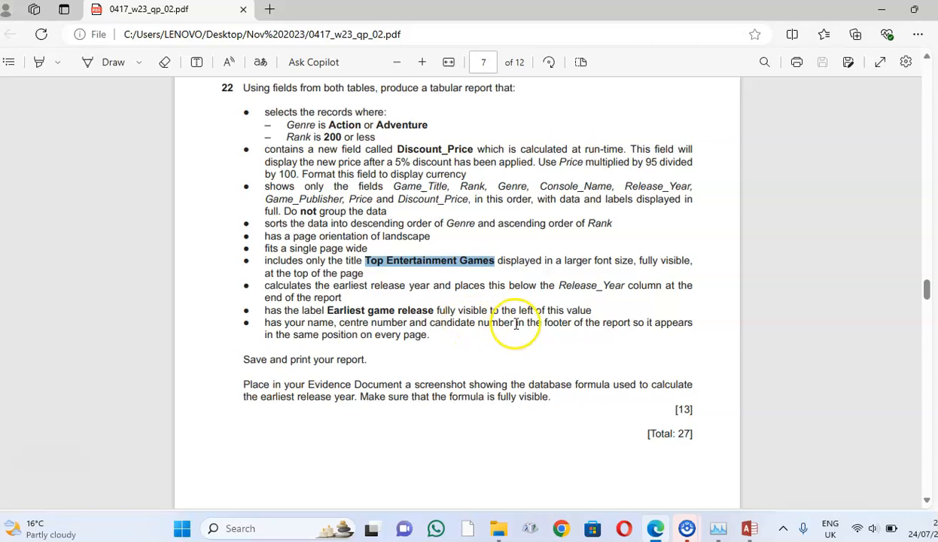
drag(325, 310, 422, 311)
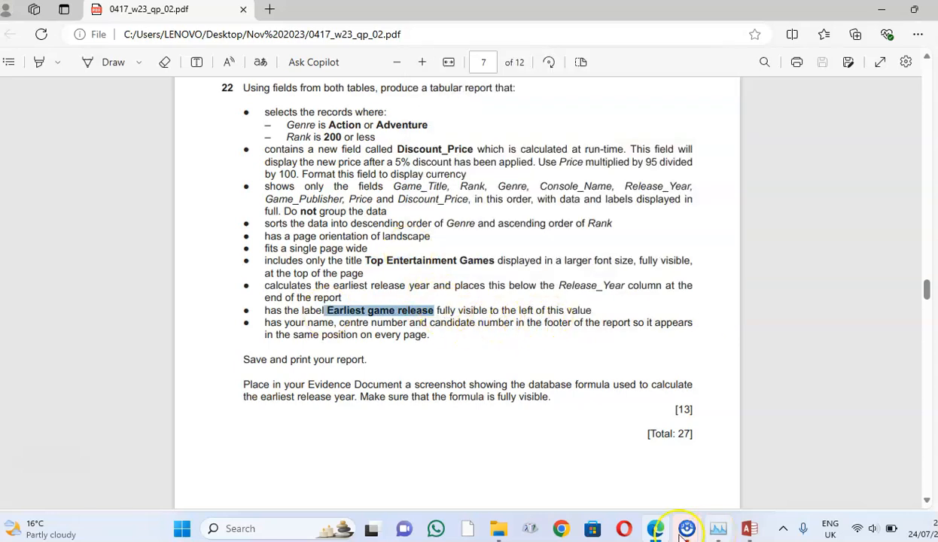
click(749, 527)
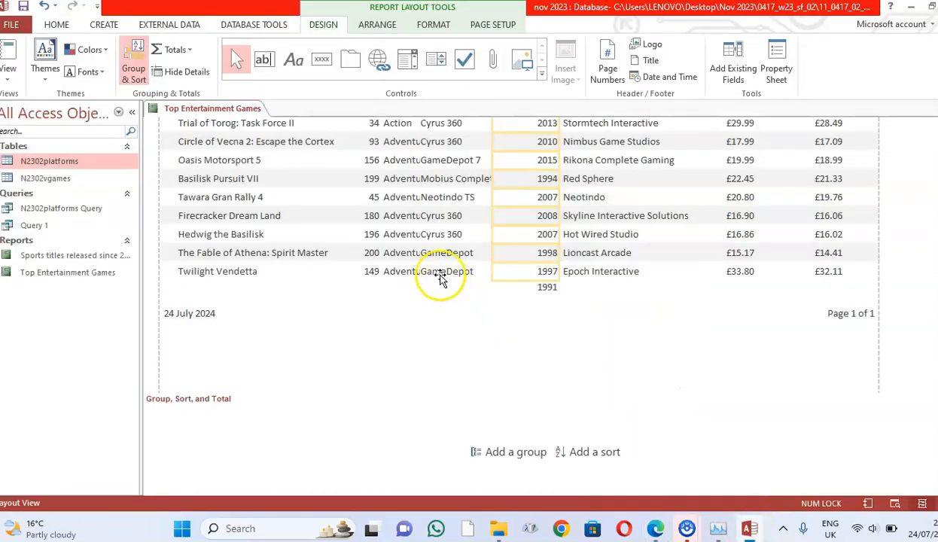
In Design View, enlarge the Report Footer section to just under 1 inch tall and widen the Min release-year formula box.
scroll(430, 268, up, 4)
right_click(222, 110)
click(267, 206)
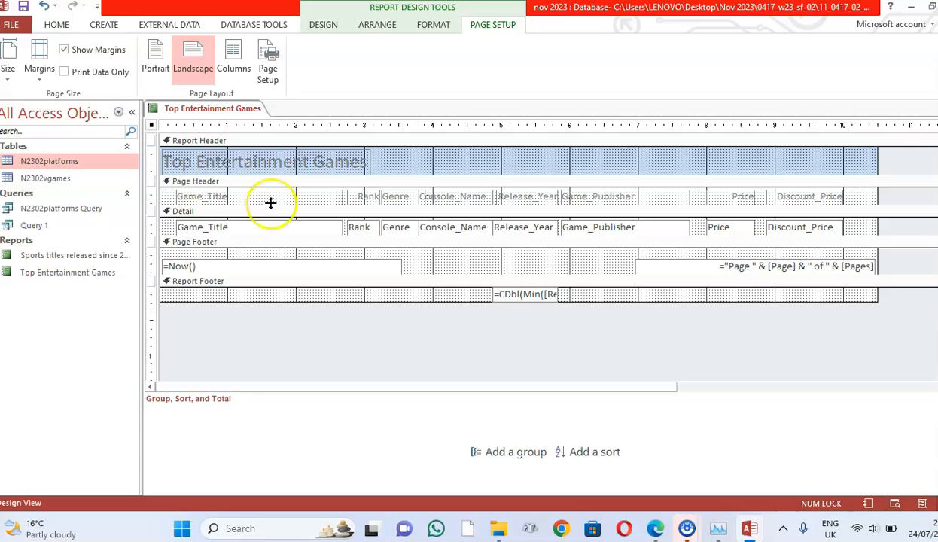
drag(481, 301, 475, 346)
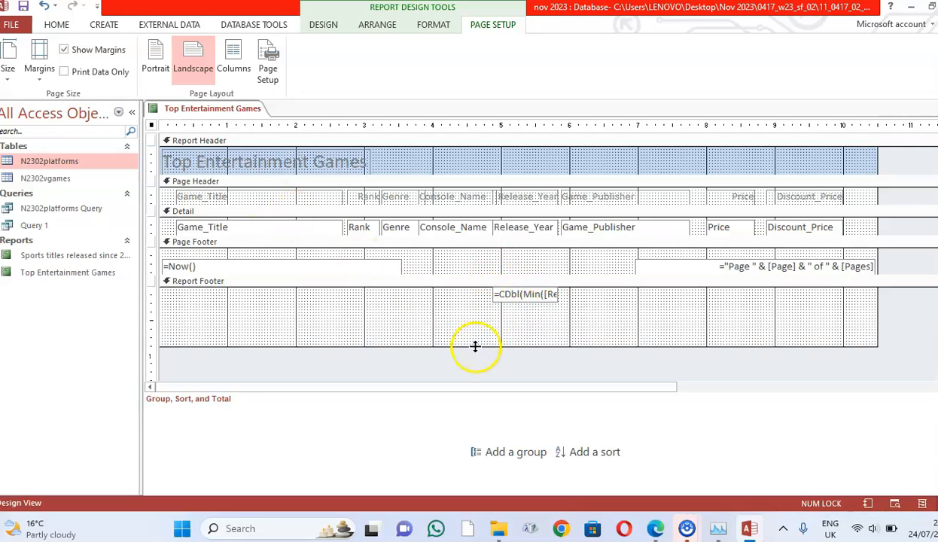
click(555, 295)
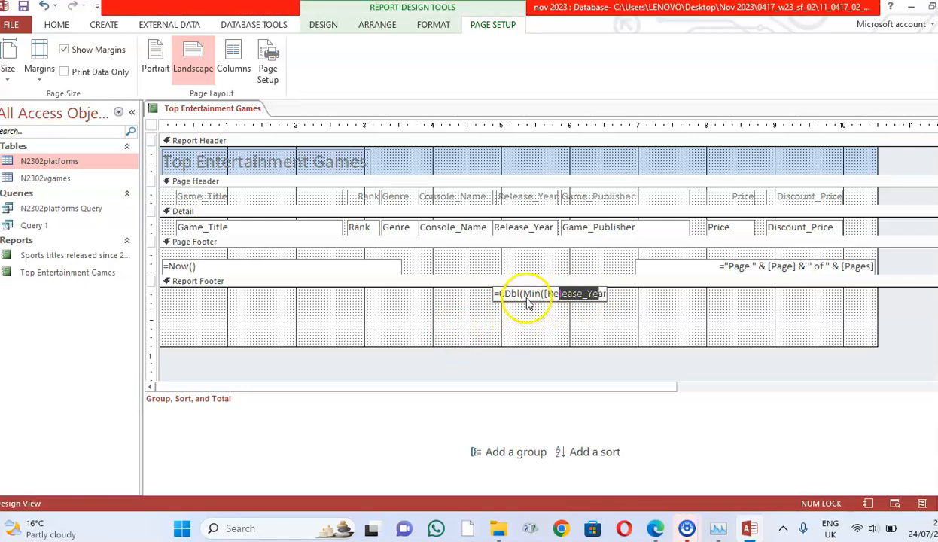
click(454, 303)
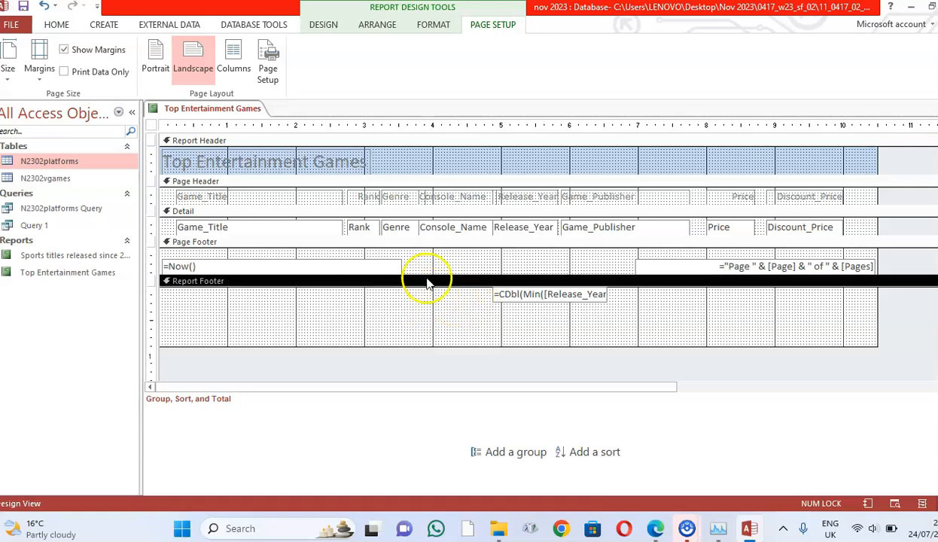
Add the label Earliest game release in the Report Footer, to the left of the Min release-year formula box.
click(323, 24)
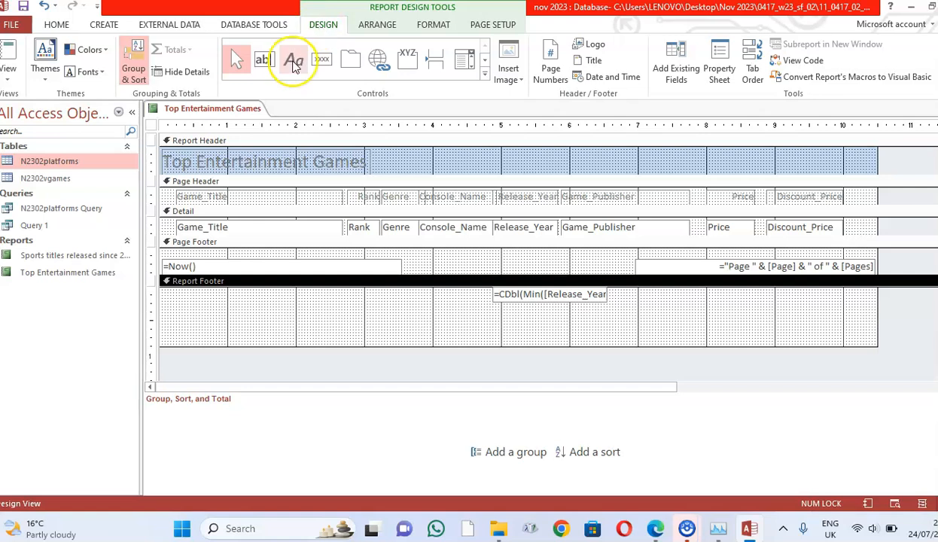
click(295, 66)
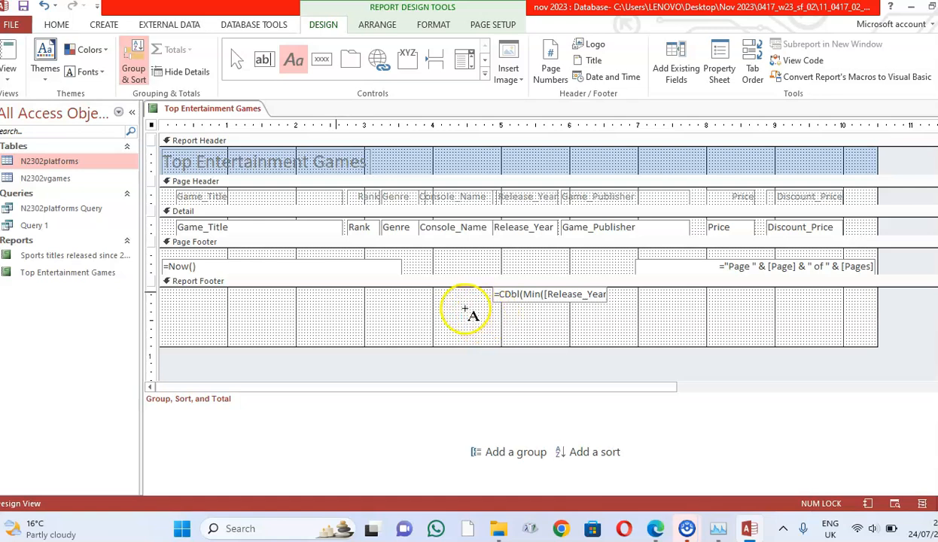
click(465, 309)
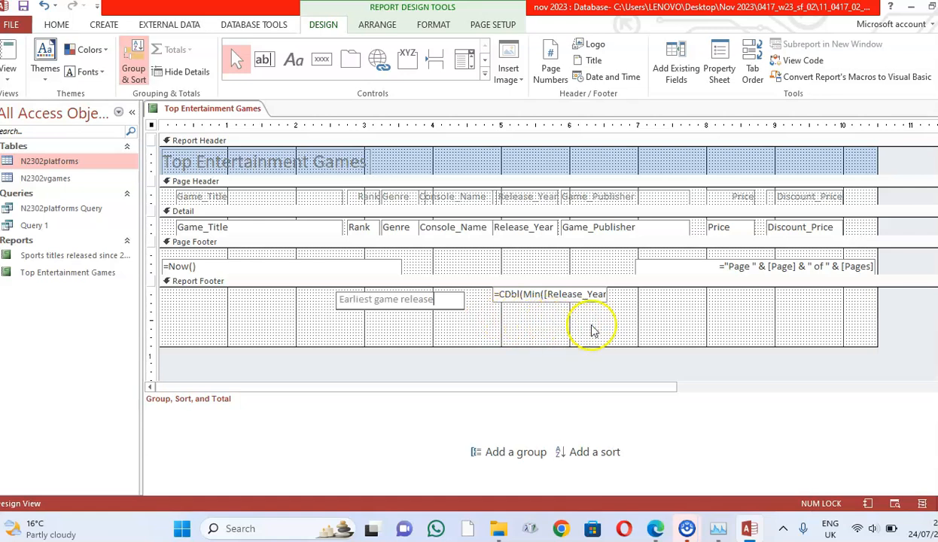
Examine the report's last page in print preview, and reopen the question paper PDF to check the remaining footer requirements.
right_click(203, 112)
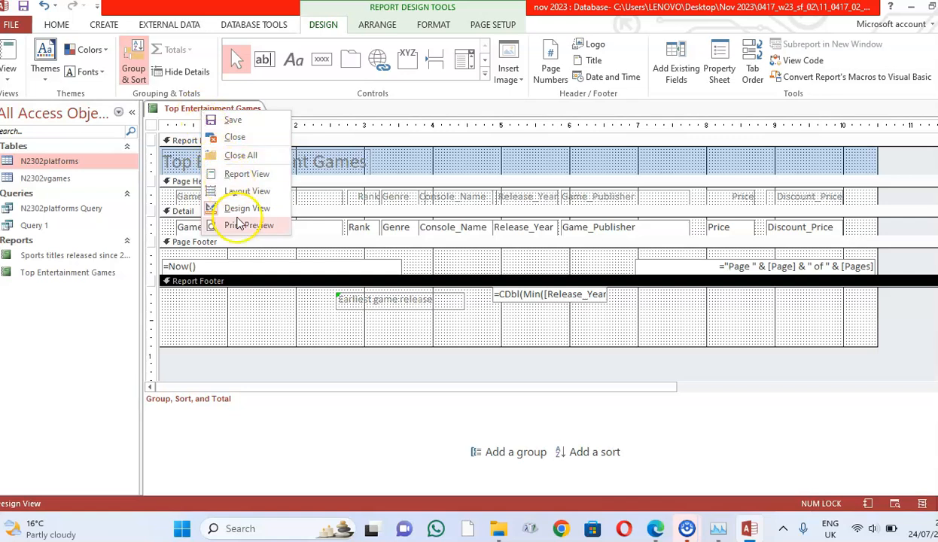
click(243, 227)
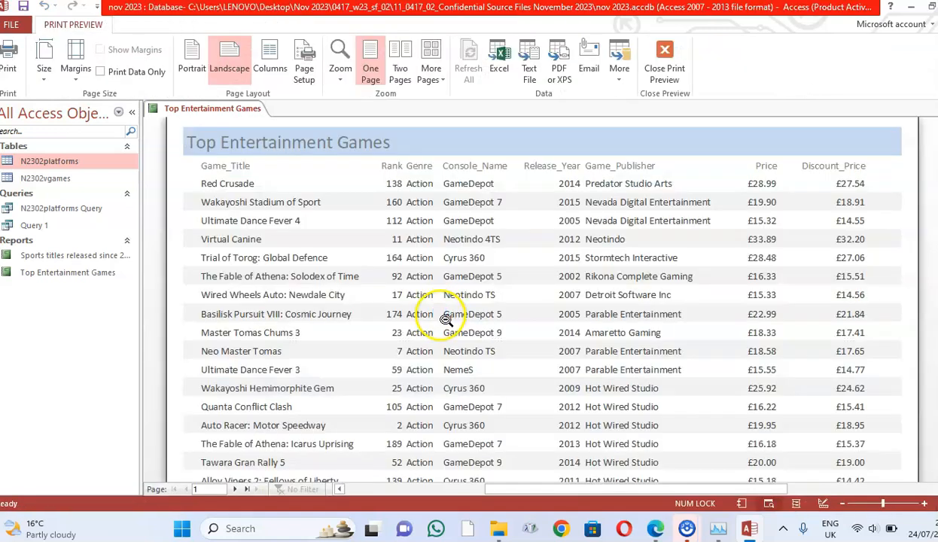
scroll(322, 426, down, 5)
click(234, 489)
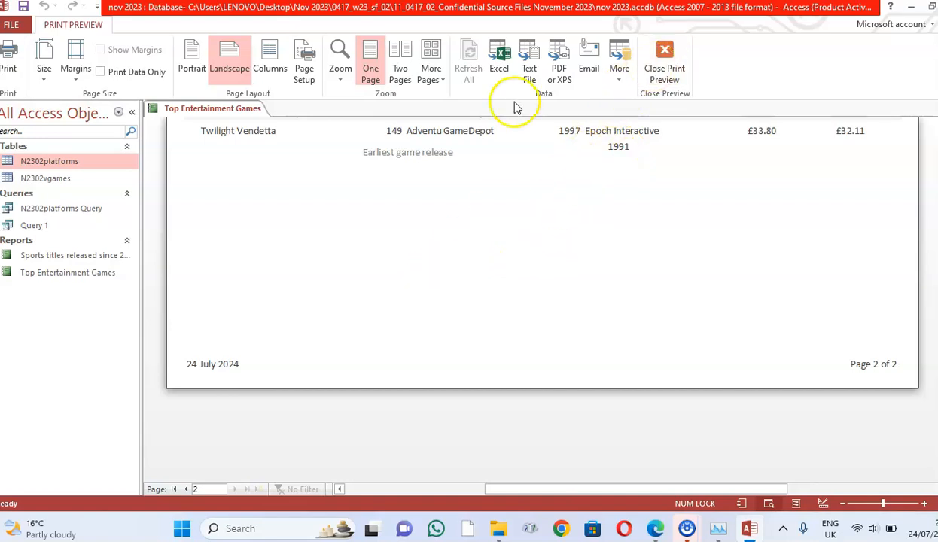
right_click(232, 114)
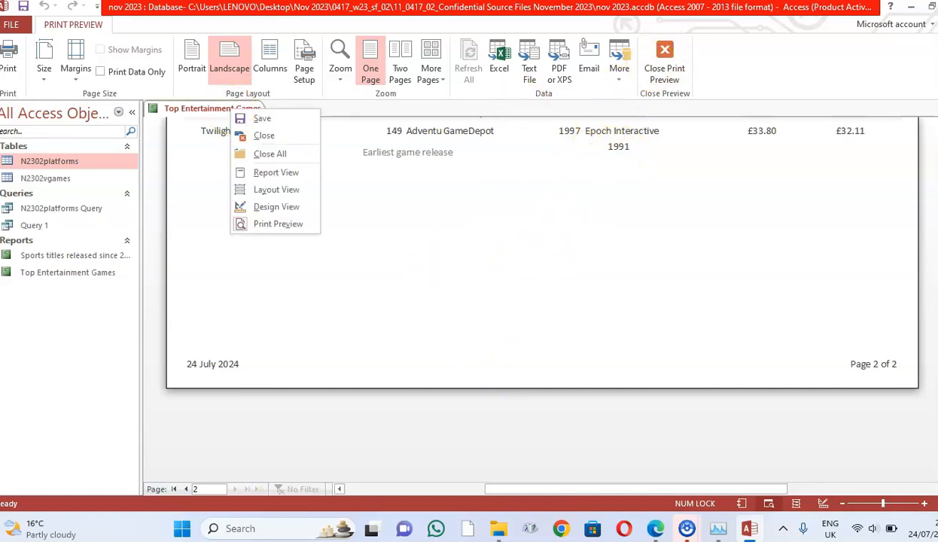
click(654, 529)
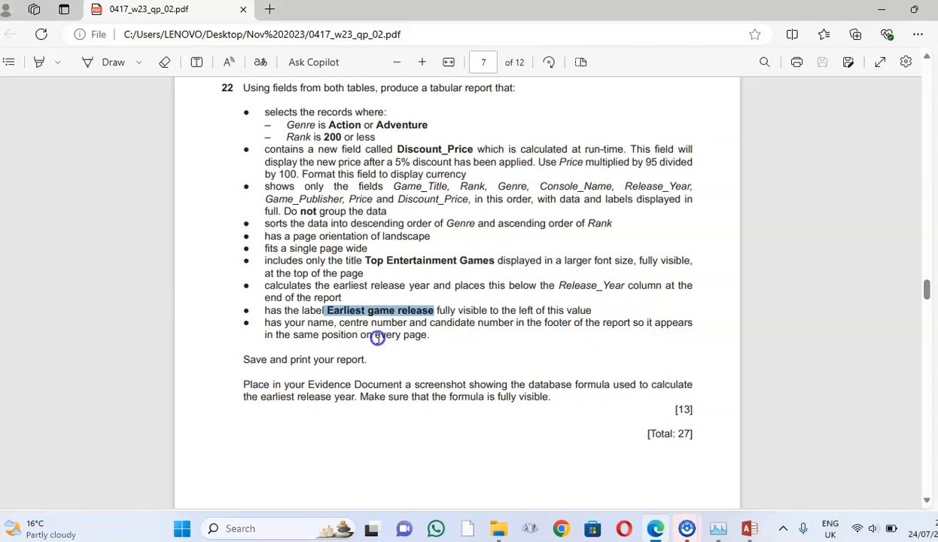
Return to the Access report in Design View and delete the date and page number boxes from the Page Footer.
click(750, 531)
right_click(202, 110)
click(229, 210)
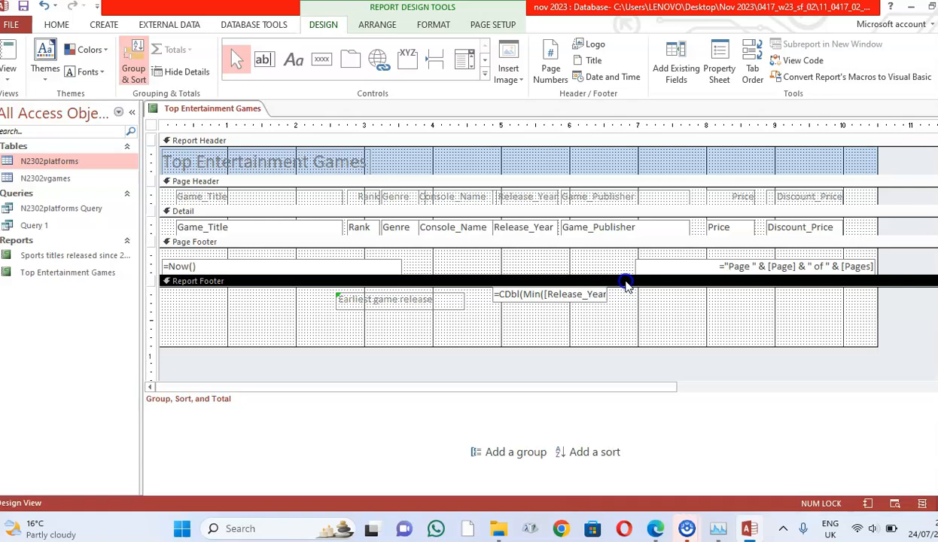
click(362, 261)
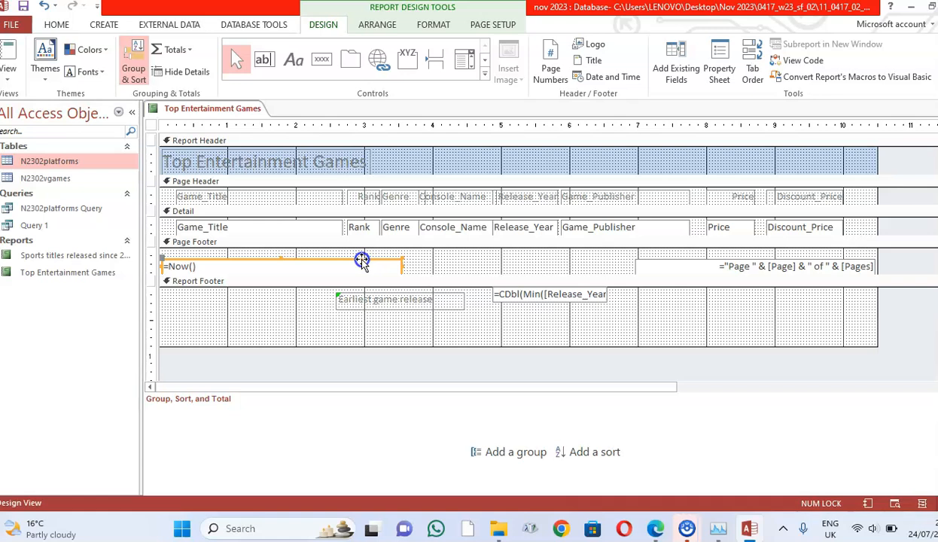
key(Delete)
click(704, 262)
key(Delete)
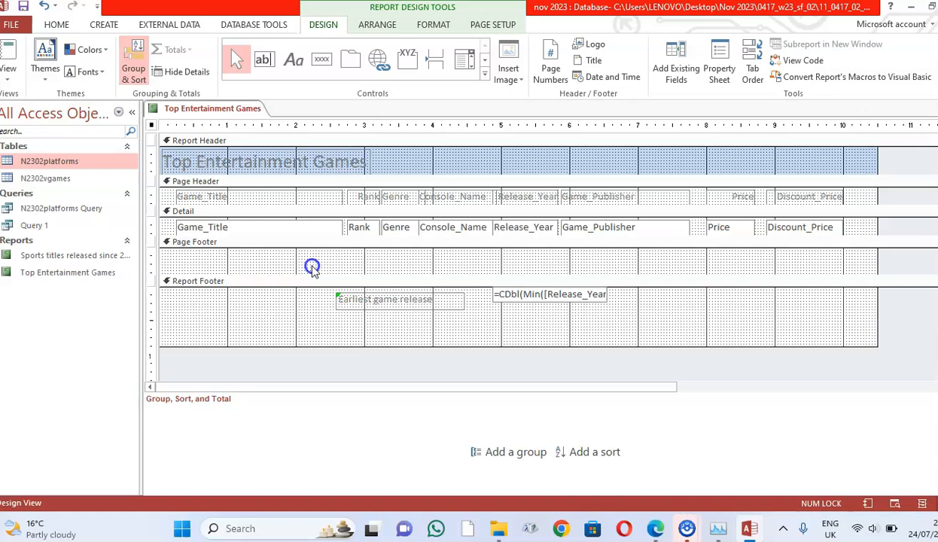
Add a Page Footer label, about 2.5 inches wide, containing the candidate's name, centre number and candidate number.
click(293, 60)
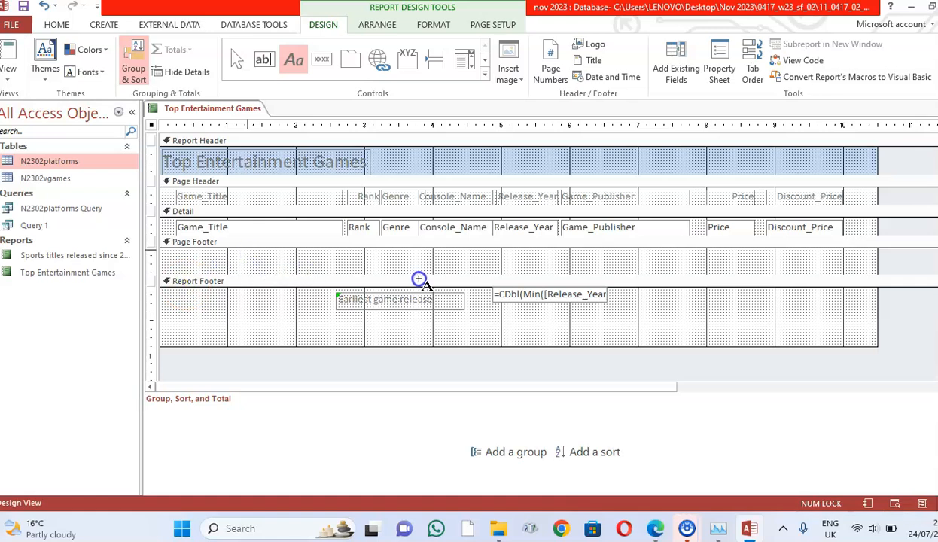
drag(248, 251, 419, 278)
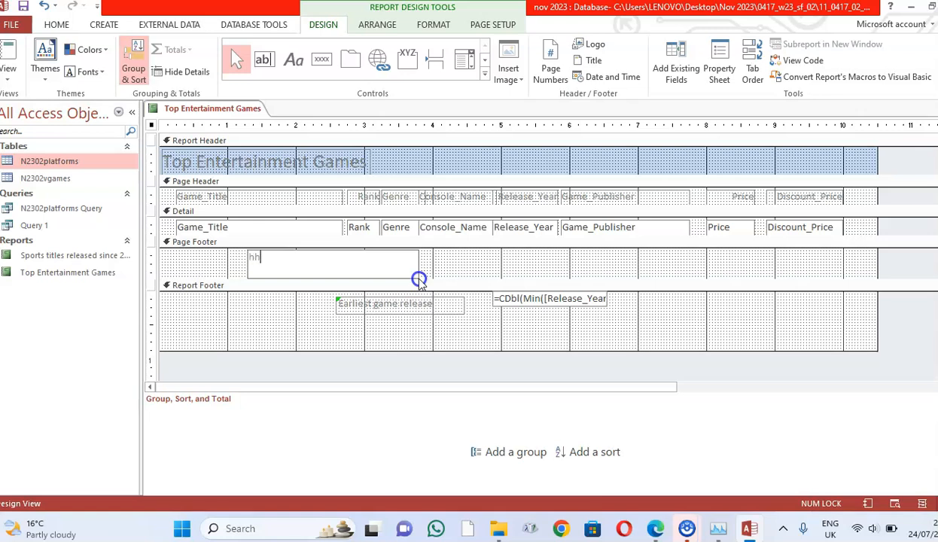
text(hhhhhhh 777777 99999)
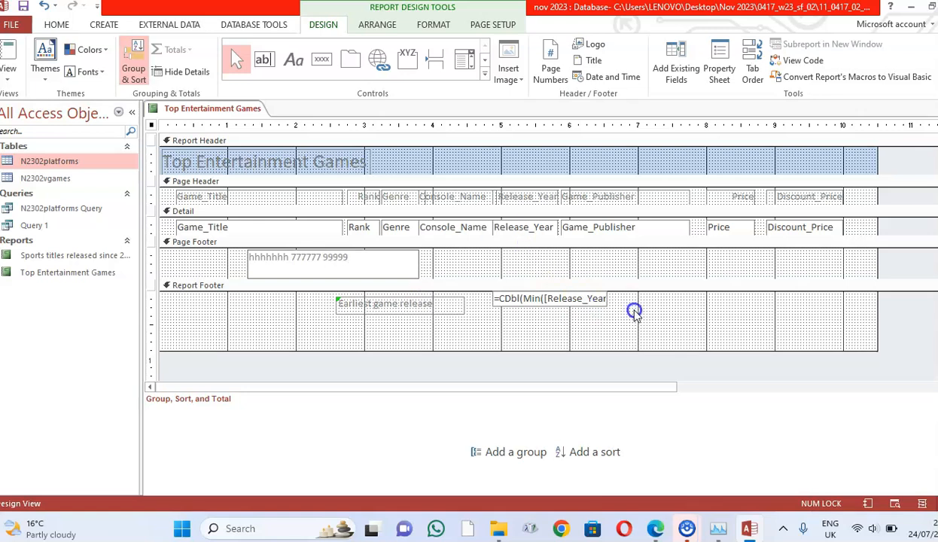
click(612, 300)
Check the candidate details footer on both pages in print preview, and return the report to Design View.
right_click(212, 108)
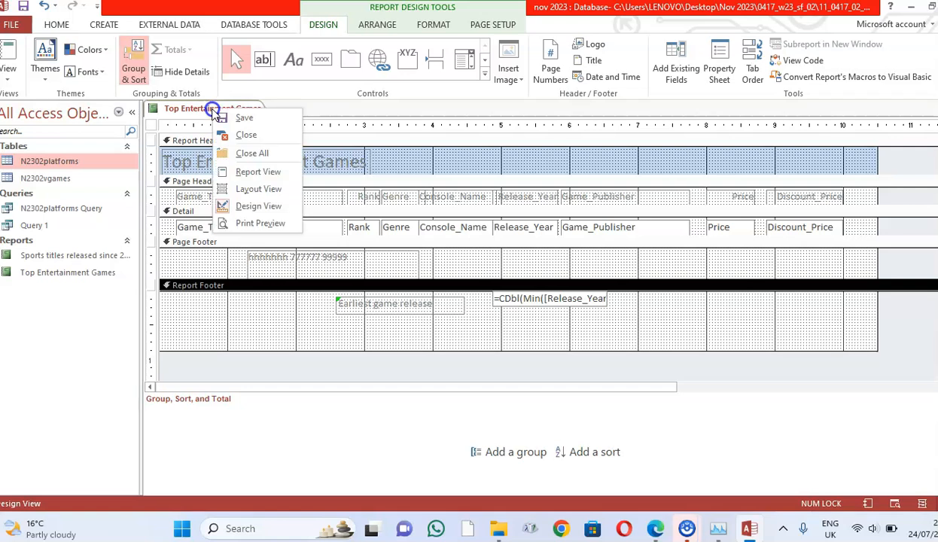
click(260, 224)
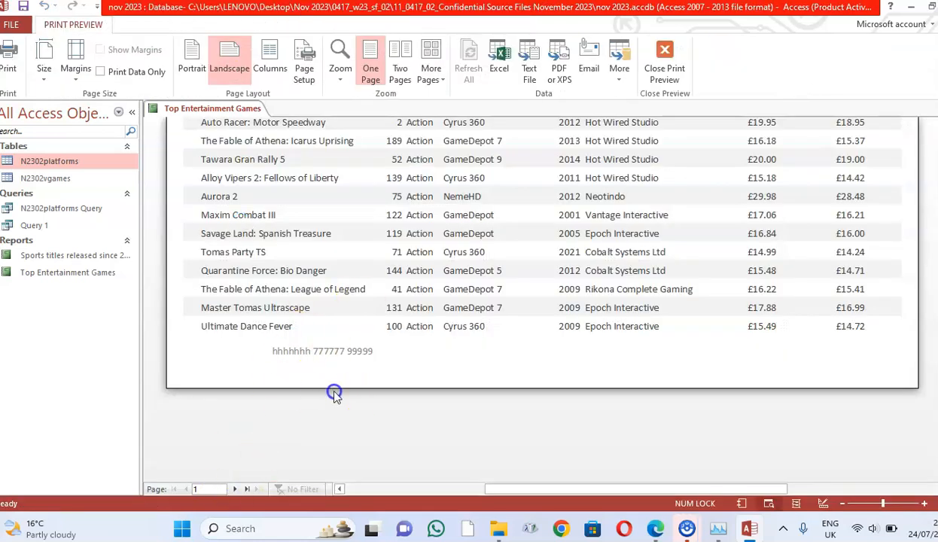
click(233, 488)
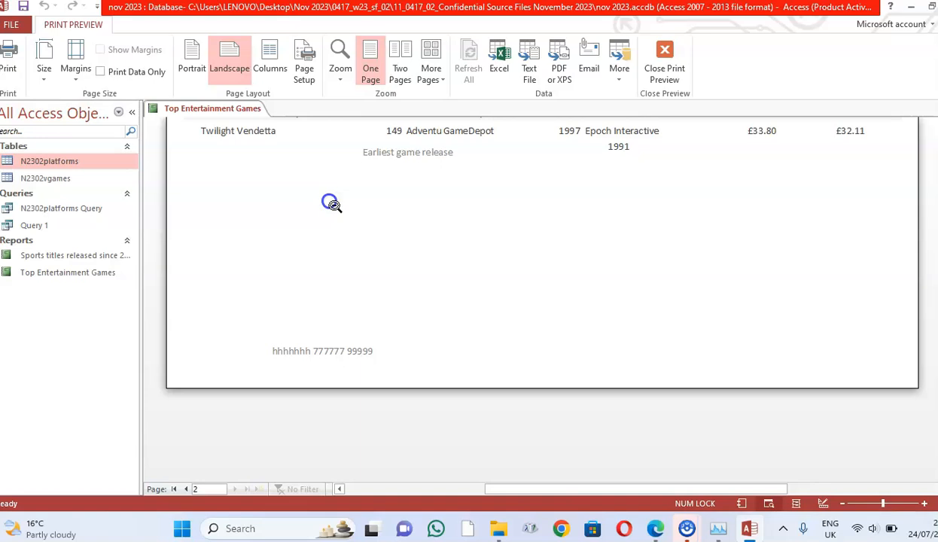
right_click(197, 110)
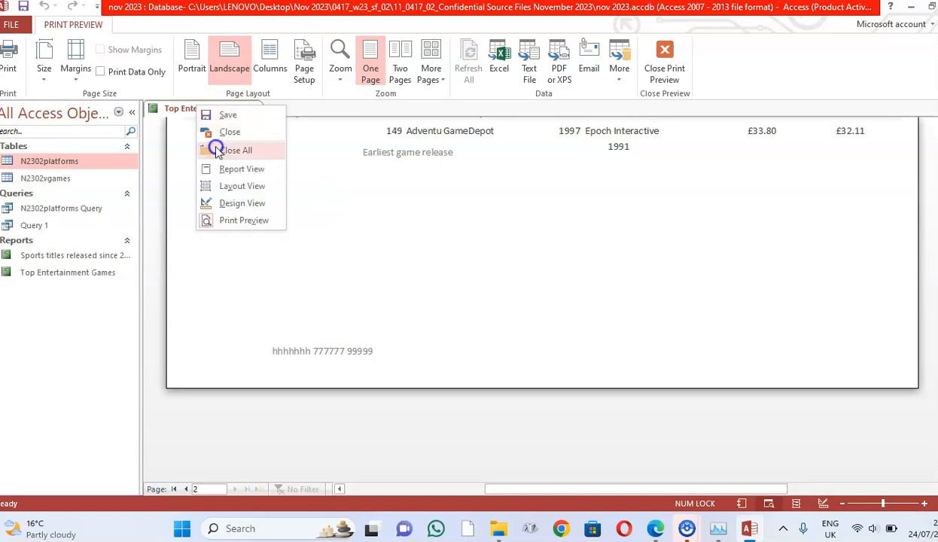
click(228, 208)
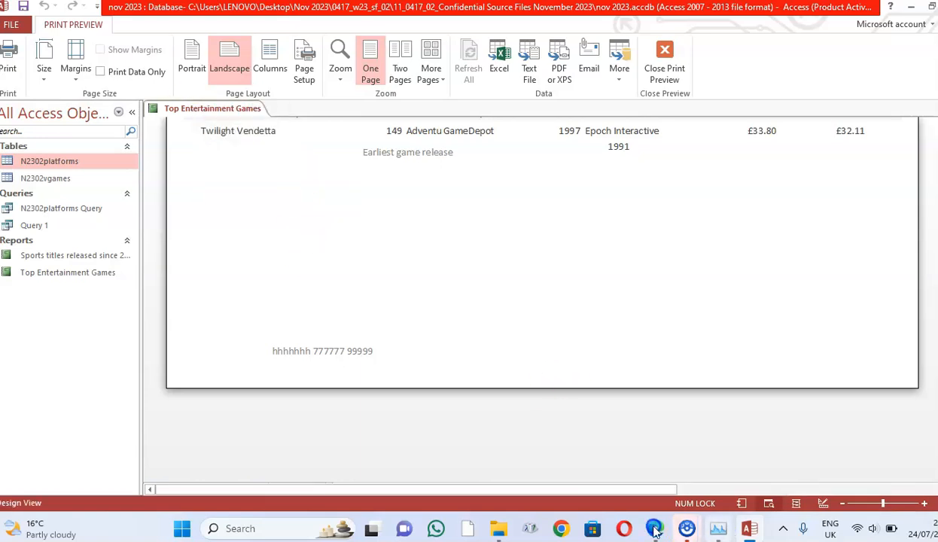
Switch to the question paper PDF and examine question 22's sorting and field order requirements.
mouse_move(655, 531)
click(632, 452)
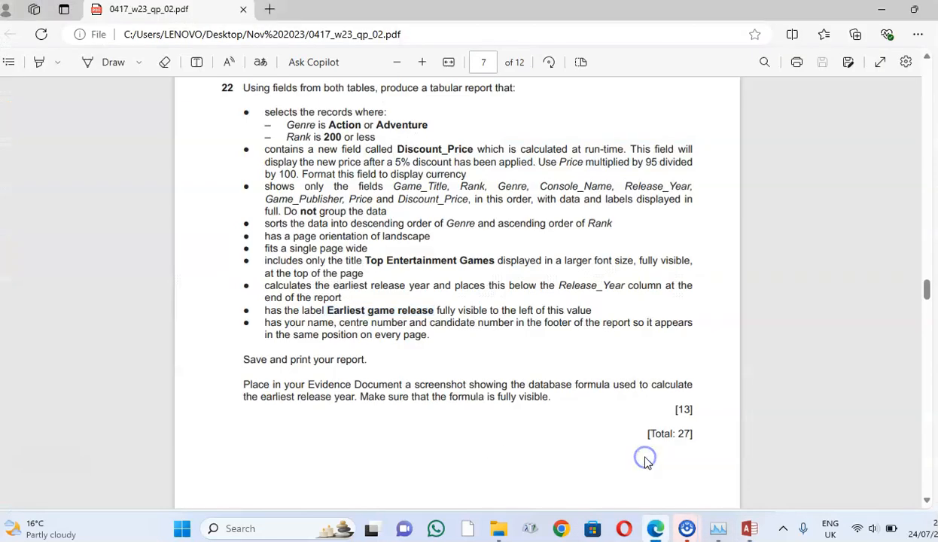
drag(356, 224, 619, 223)
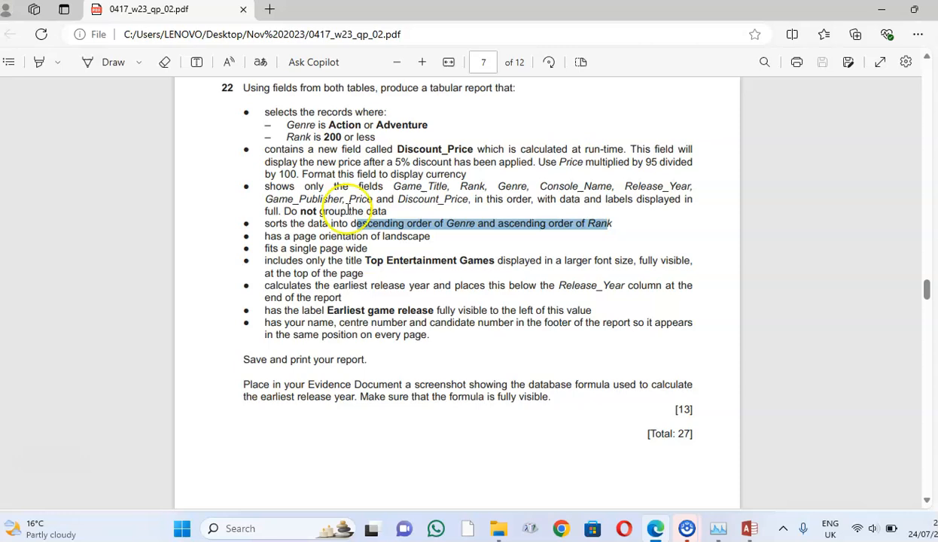
drag(473, 202, 557, 201)
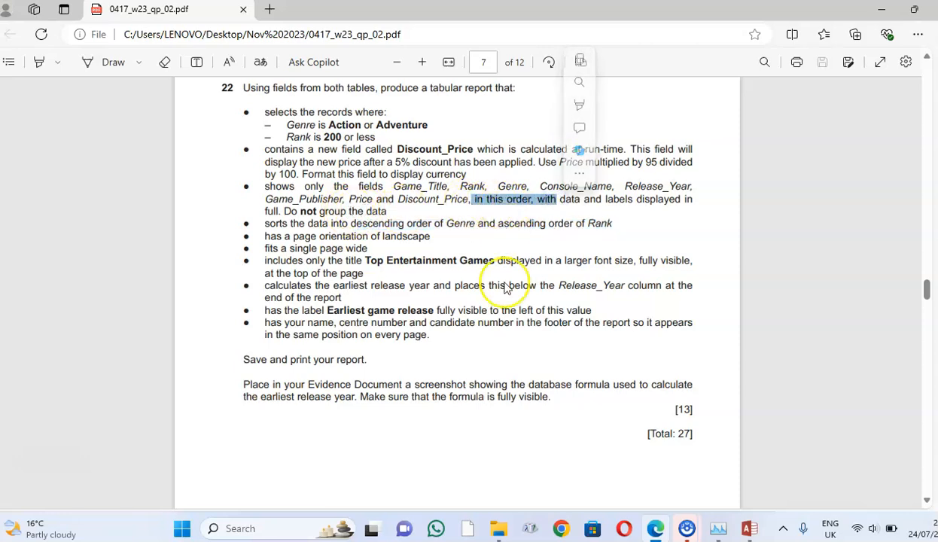
click(447, 228)
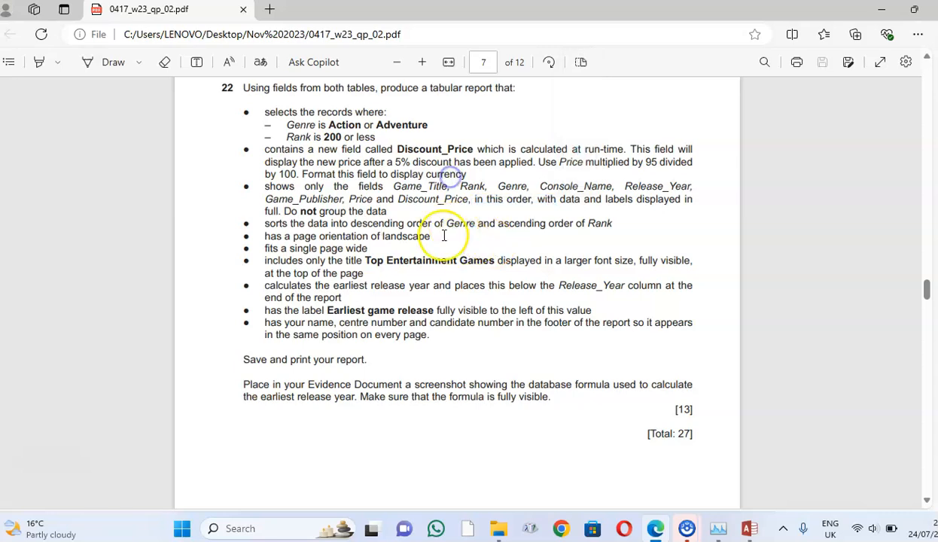
Back in the Access report, add a sort on Genre with Z on top.
click(749, 528)
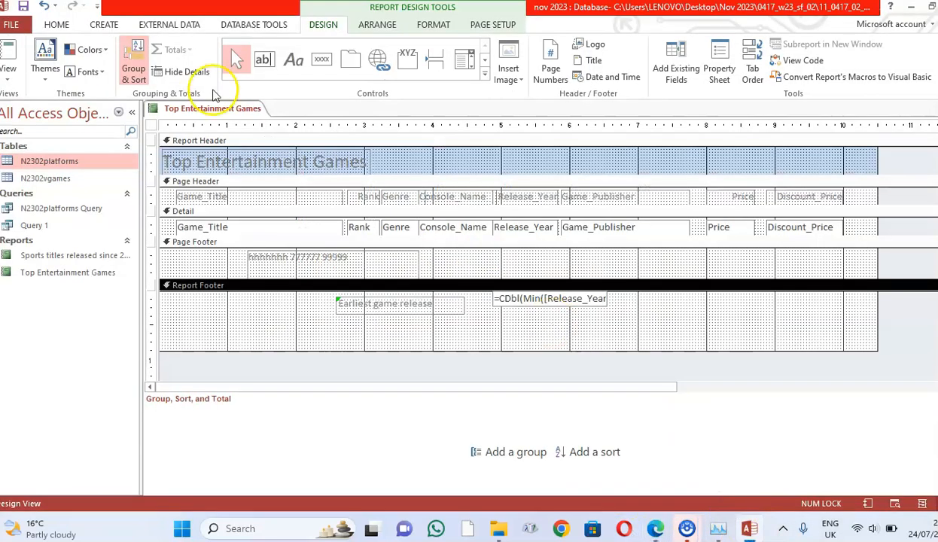
click(136, 68)
click(135, 66)
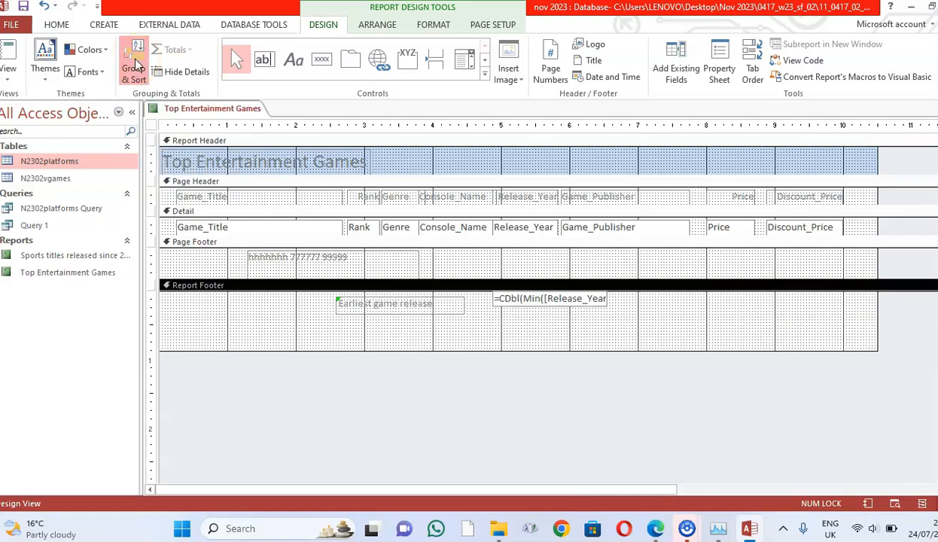
click(591, 455)
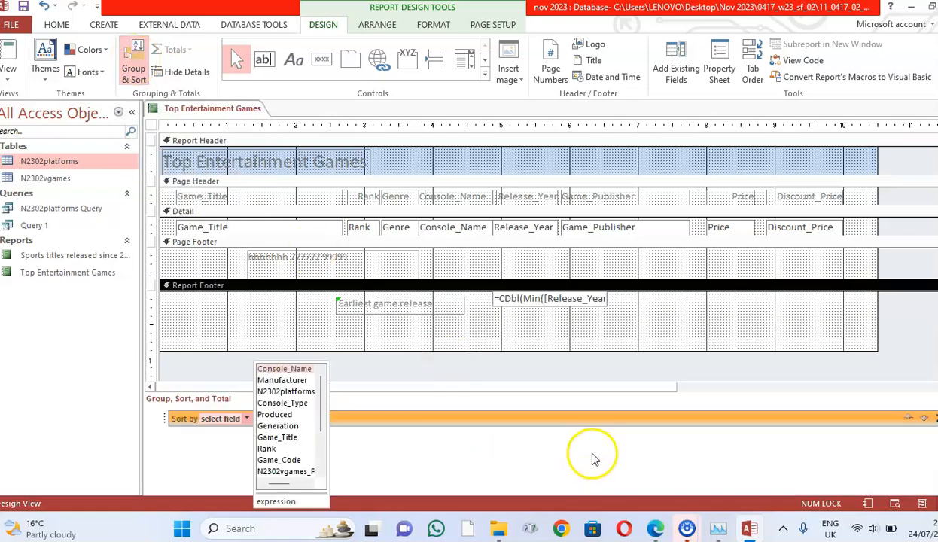
scroll(274, 452, down, 2)
click(271, 428)
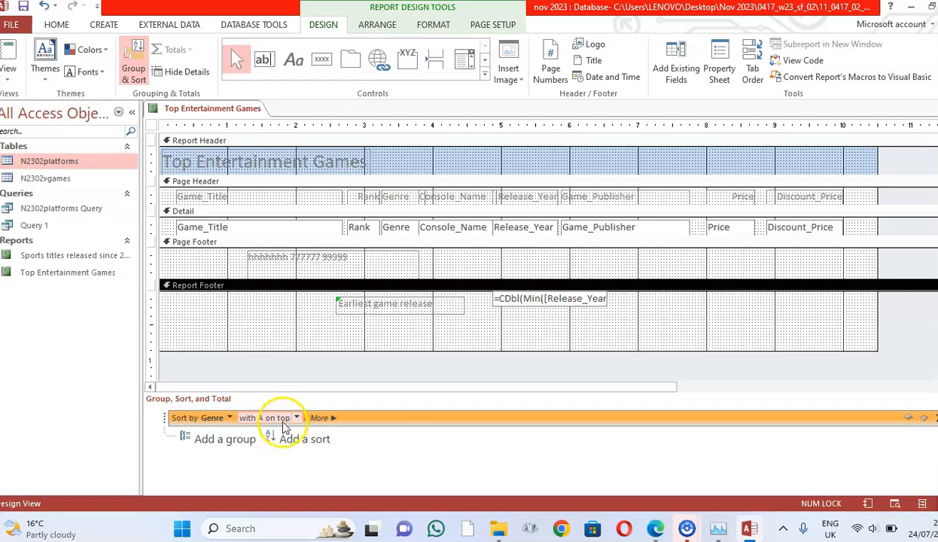
click(297, 418)
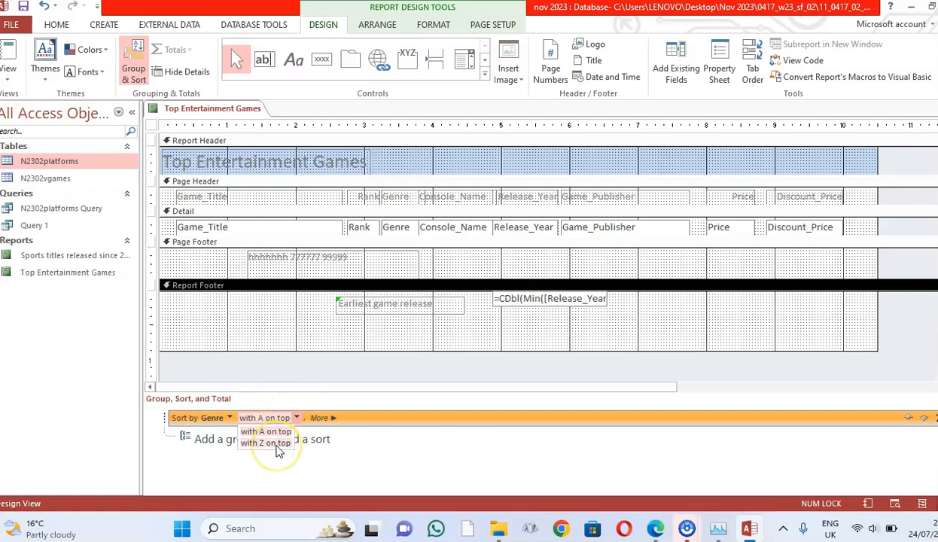
click(276, 444)
Recheck the sorting requirement in the question paper, and add a second report sort on Rank from smallest to largest.
click(655, 528)
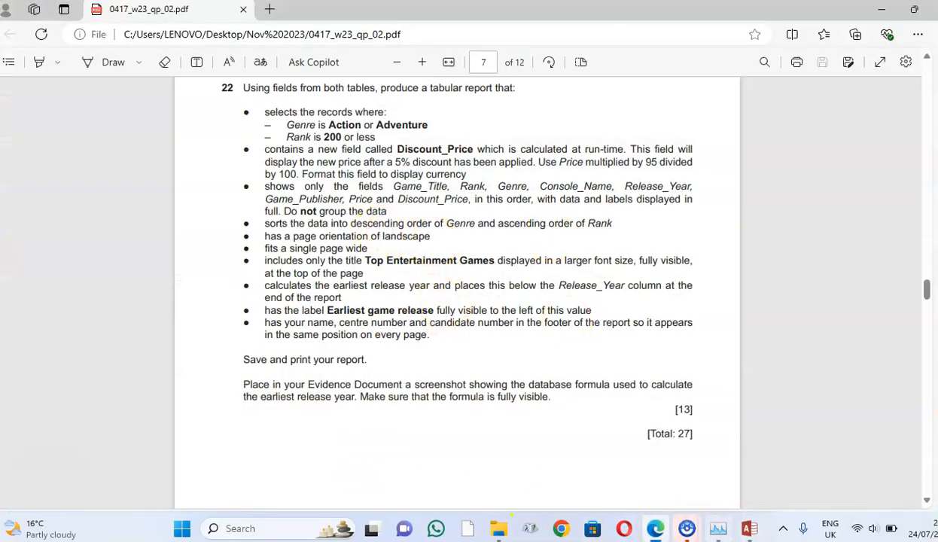
click(749, 528)
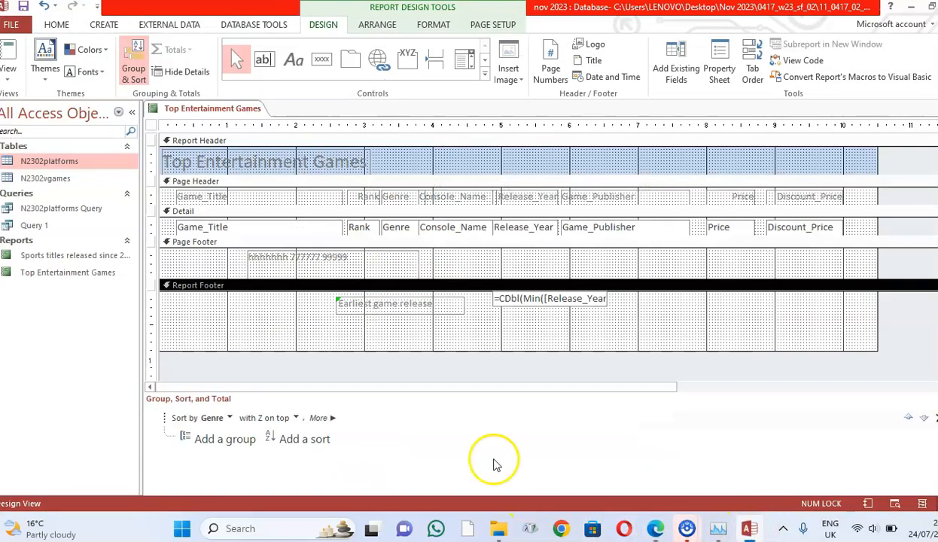
click(305, 440)
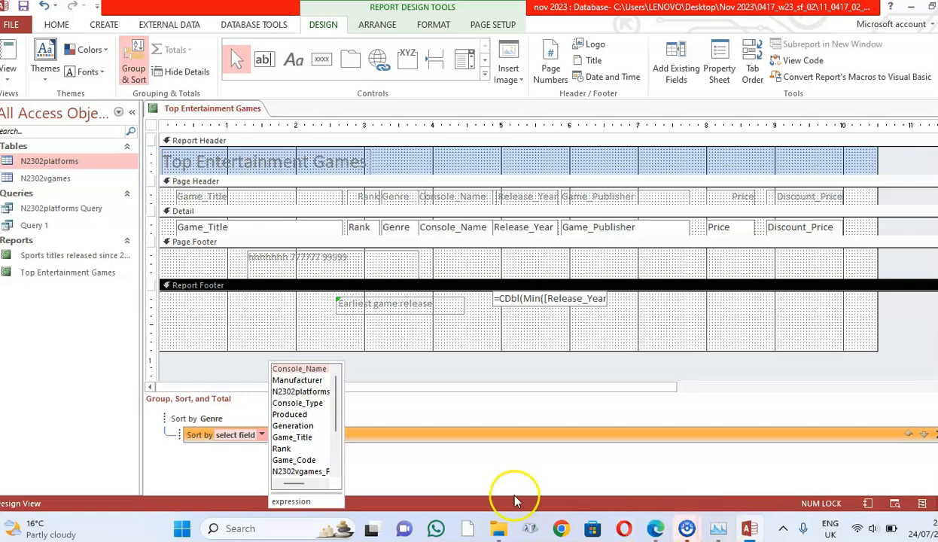
click(687, 529)
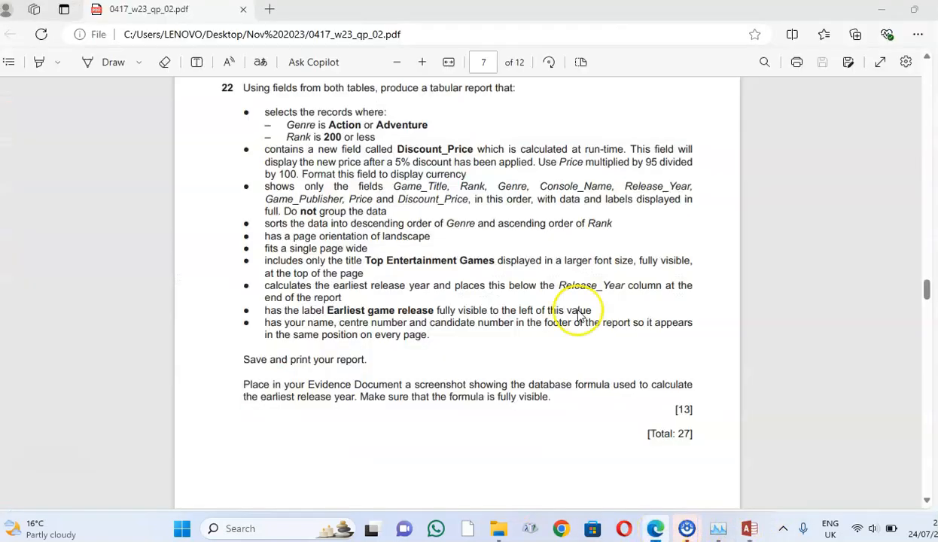
key(alt+Tab)
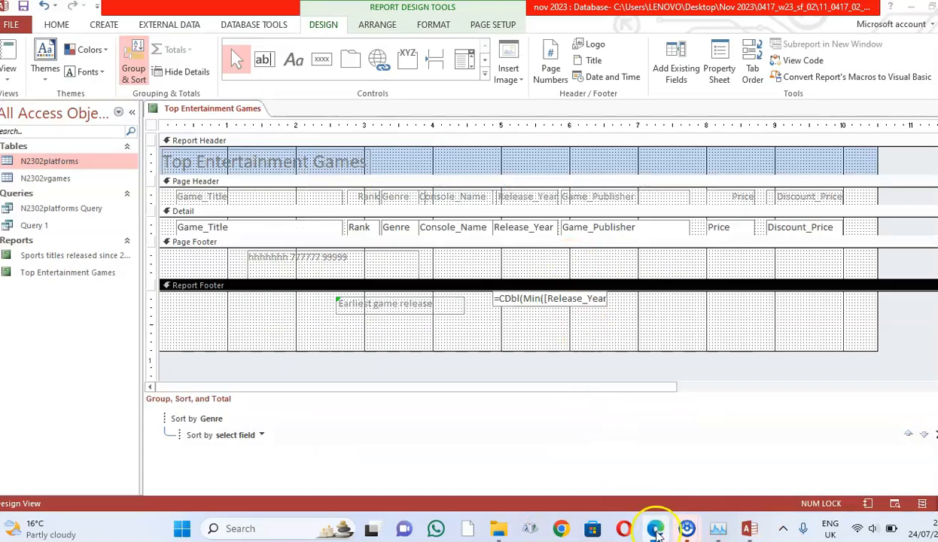
click(261, 434)
click(282, 427)
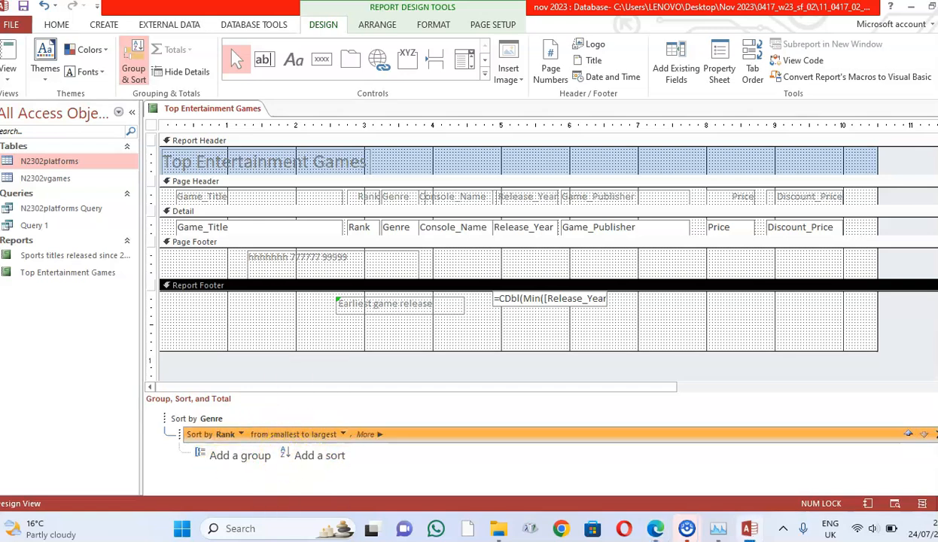
Review the question 22 requirements in the PDF, and examine the sorted report's pages in Access print preview.
click(655, 527)
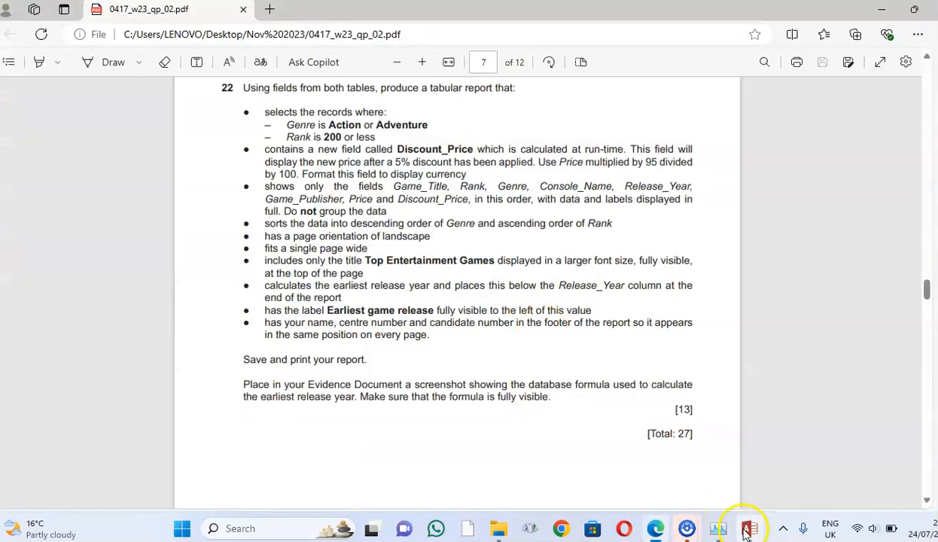
click(746, 531)
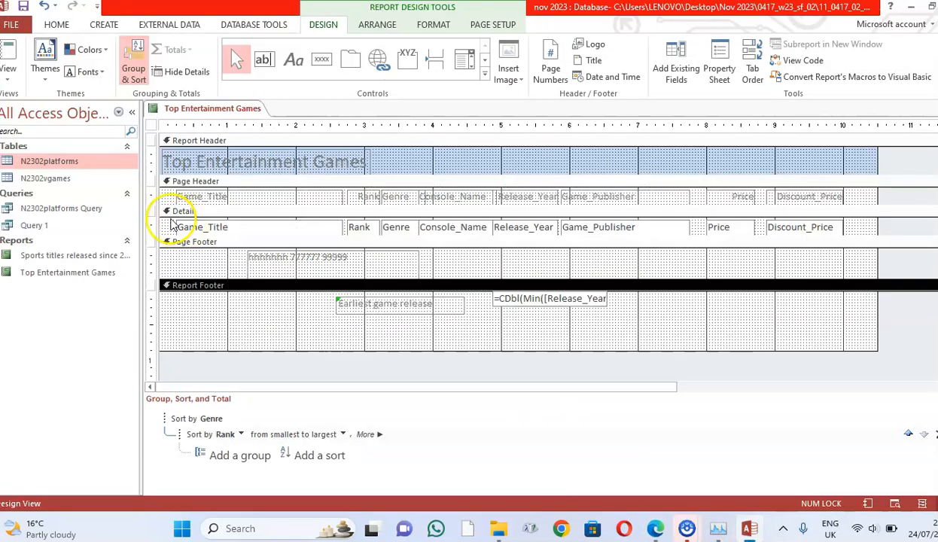
right_click(216, 113)
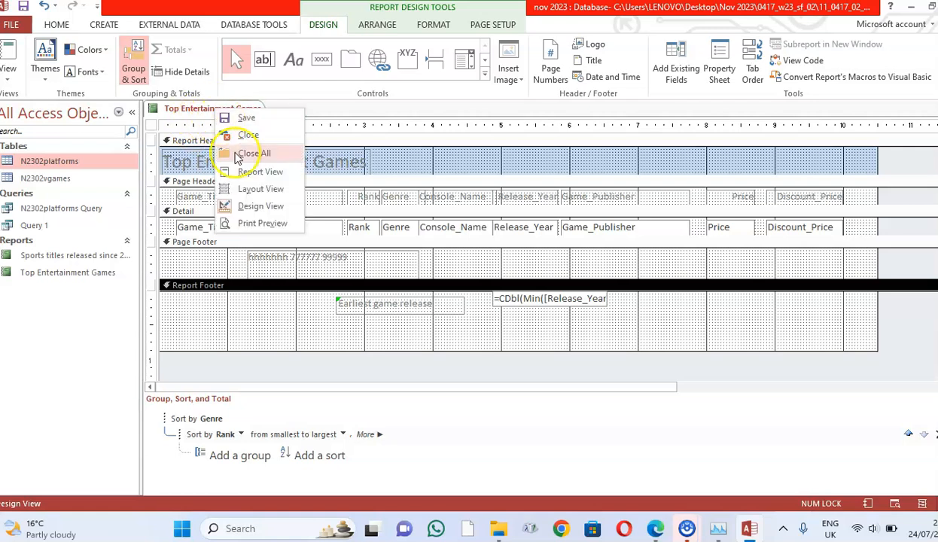
click(241, 223)
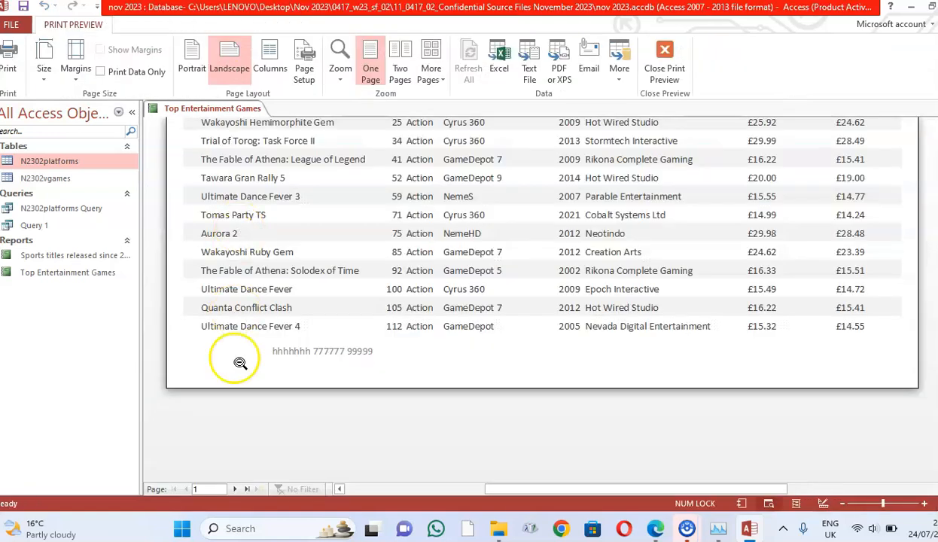
click(234, 489)
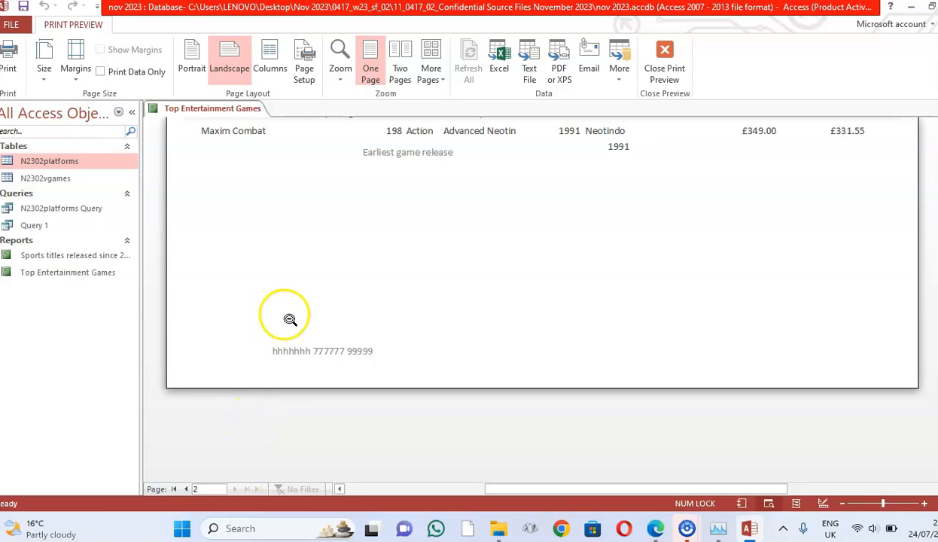
scroll(290, 319, up, 5)
scroll(290, 319, up, 2)
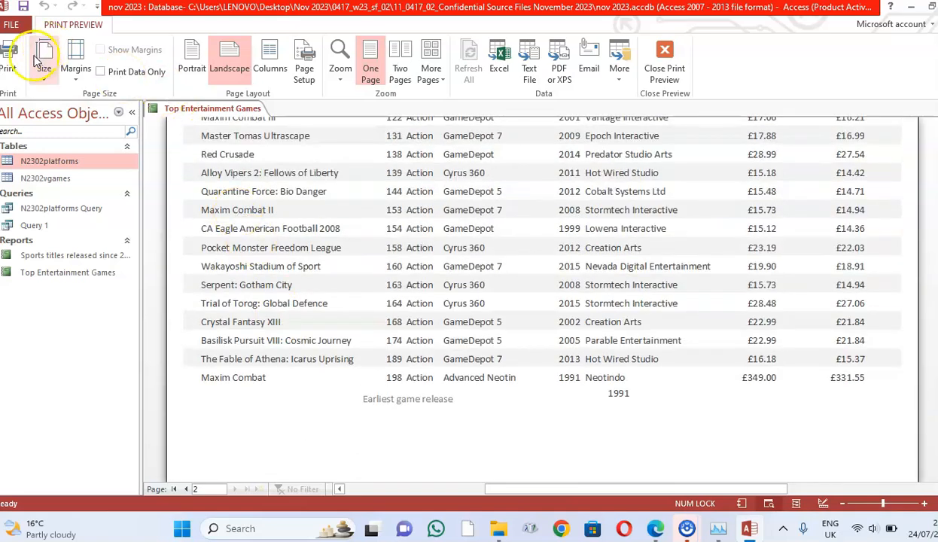